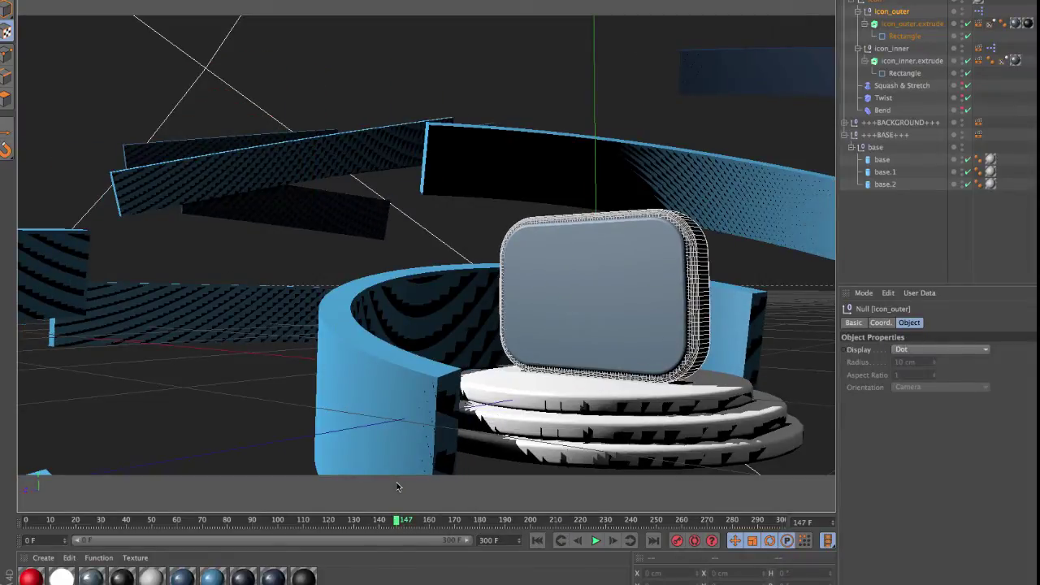
# Show all open windows and bring After Effects, showing the 5. Add MB comp, to the front
pyautogui.hotkey('ctrl', 'Up')
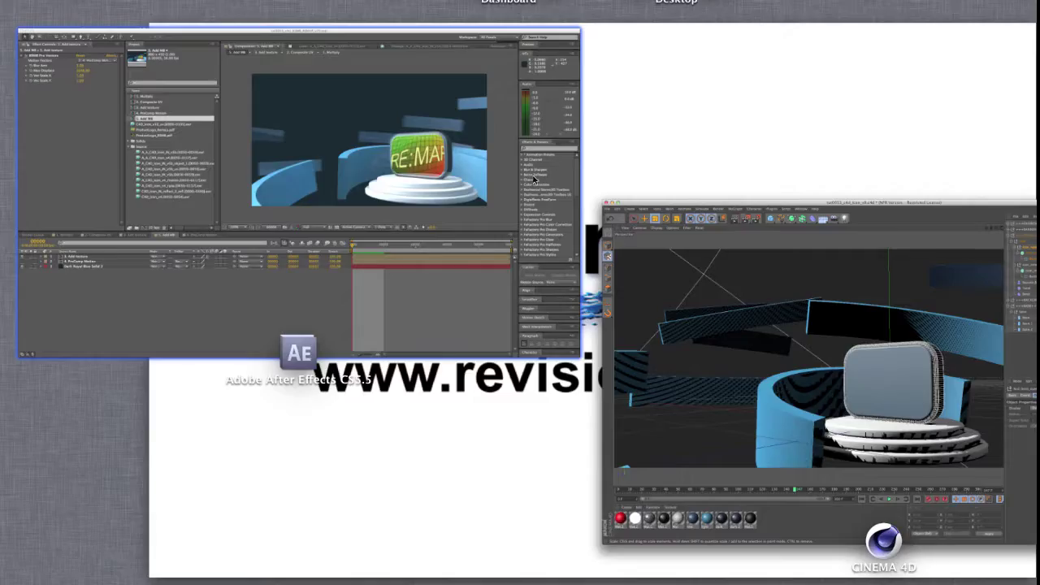
pyautogui.click(433, 305)
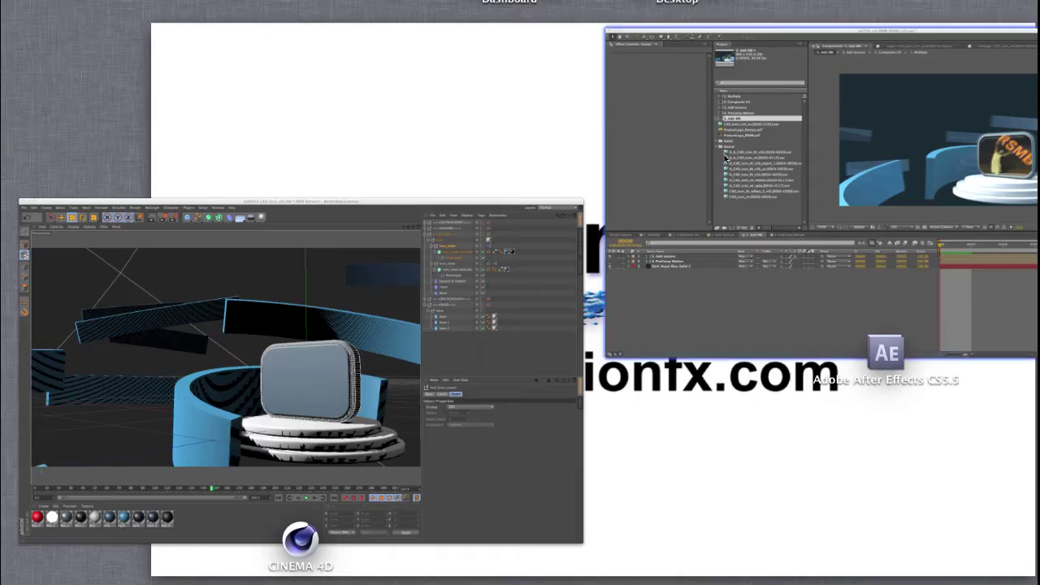
pyautogui.click(734, 119)
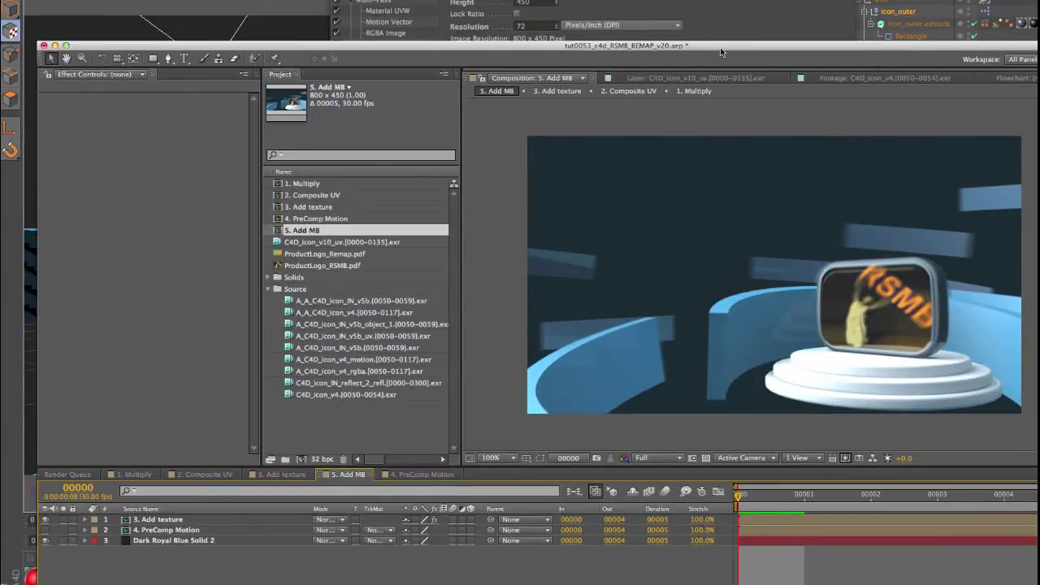
# Move the After Effects window slightly up into place
pyautogui.moveTo(721, 47); pyautogui.dragTo(691, 0)
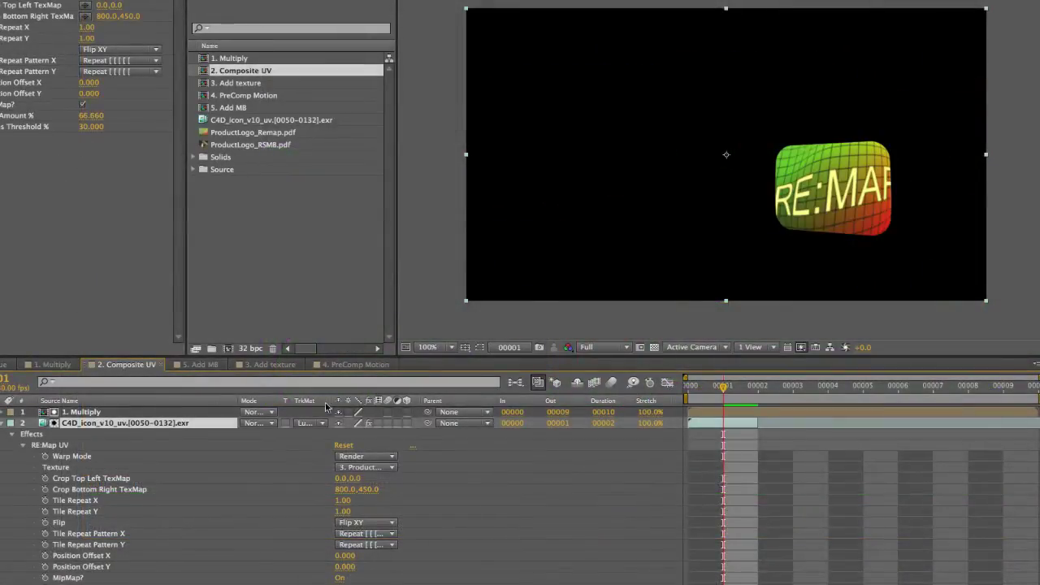
# Set the RE:Map UV texture to 4. ProductLogo_RSMB.pdf and preview the 3. Add texture comp
pyautogui.click(367, 469)
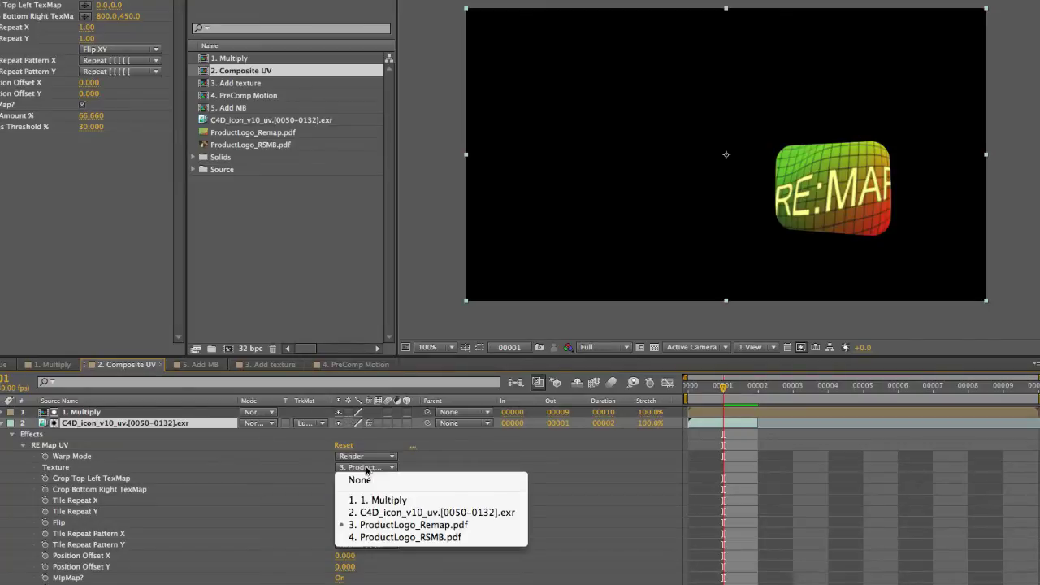
pyautogui.click(363, 537)
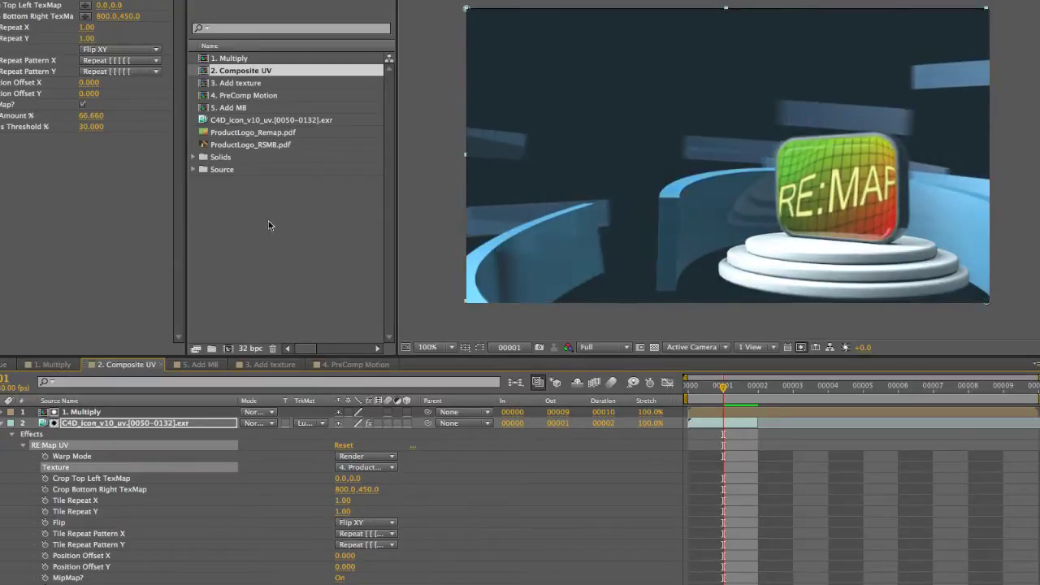
pyautogui.doubleClick(252, 85)
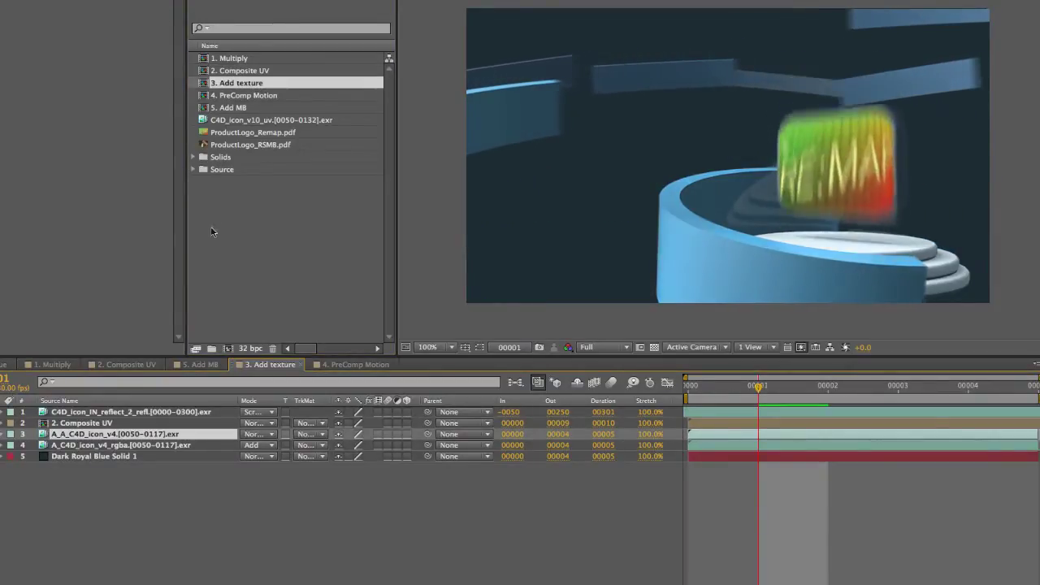
pyautogui.doubleClick(259, 71)
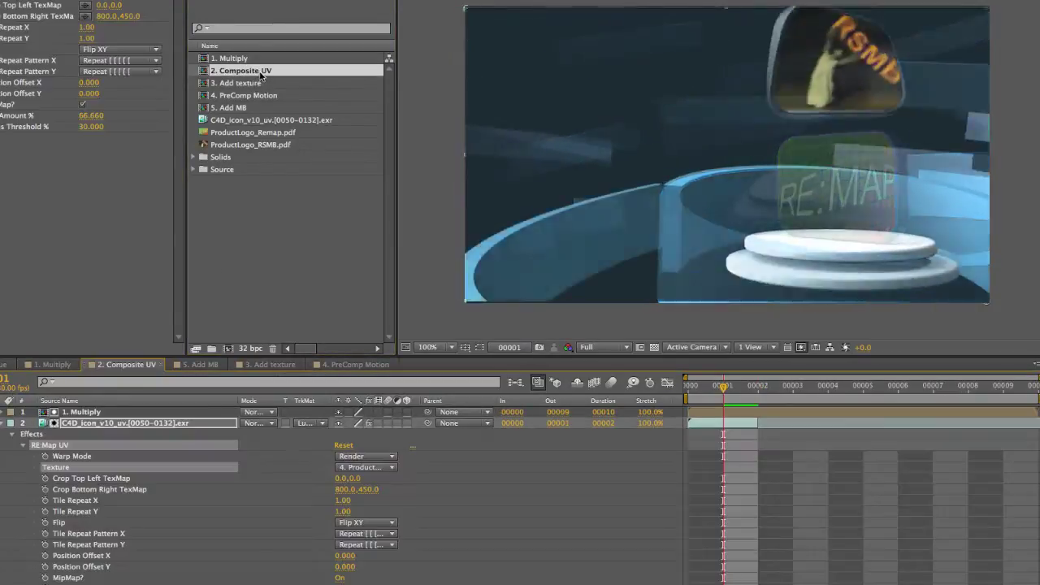
# Switch the texture back to 3. ProductLogo_Remap.pdf and check the Add texture comp
pyautogui.click(363, 468)
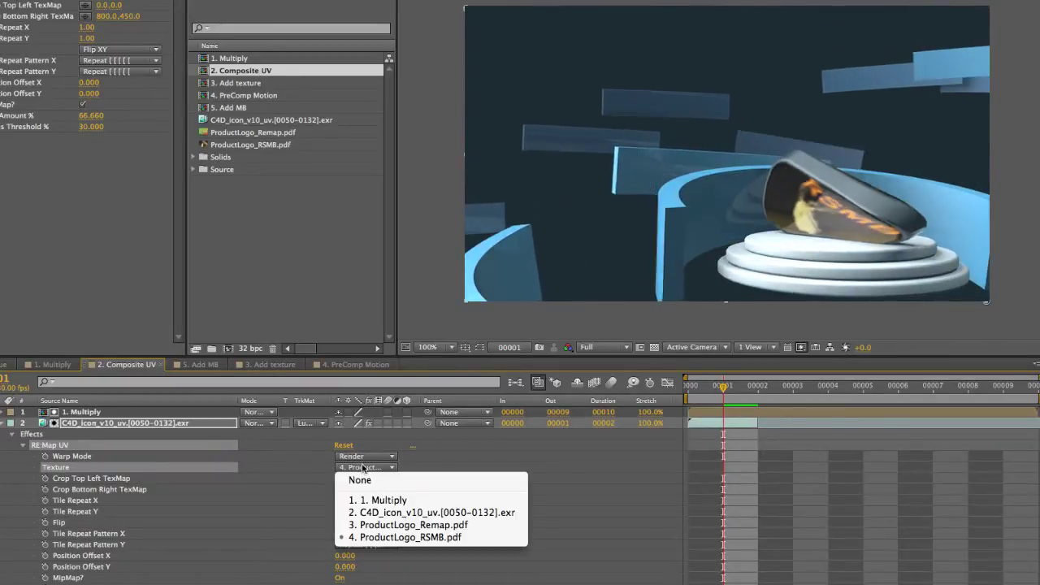
pyautogui.click(364, 525)
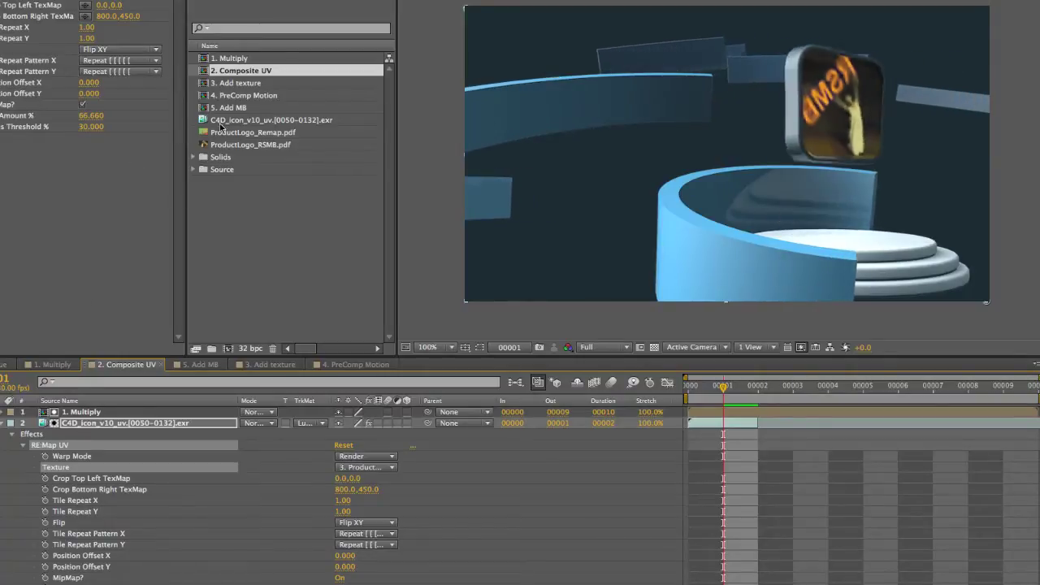
pyautogui.doubleClick(234, 83)
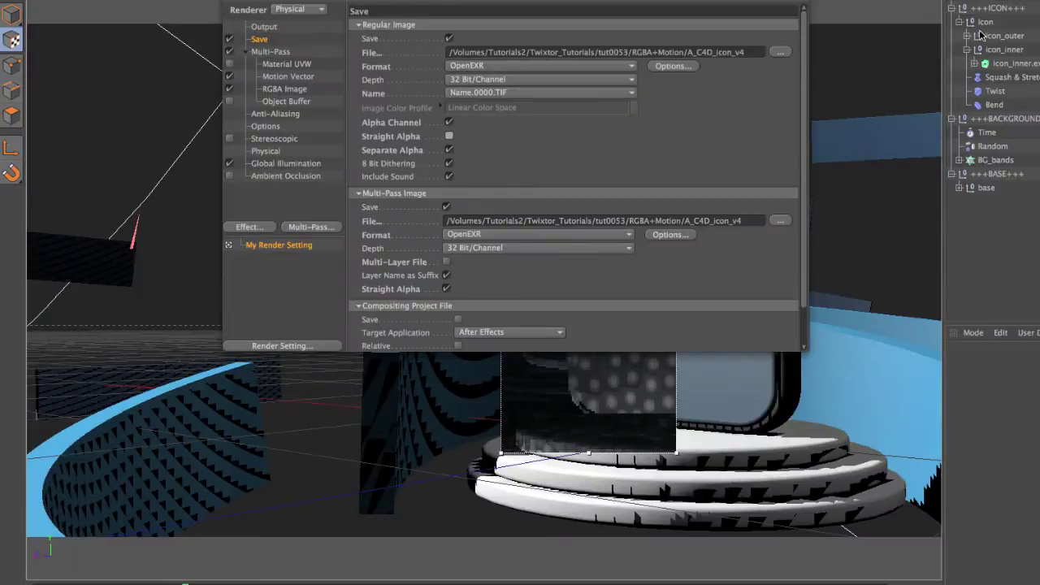
# Inspect the RGBA Image, Material UVW and Object Buffer (Group ID 1) pass settings
pyautogui.click(277, 90)
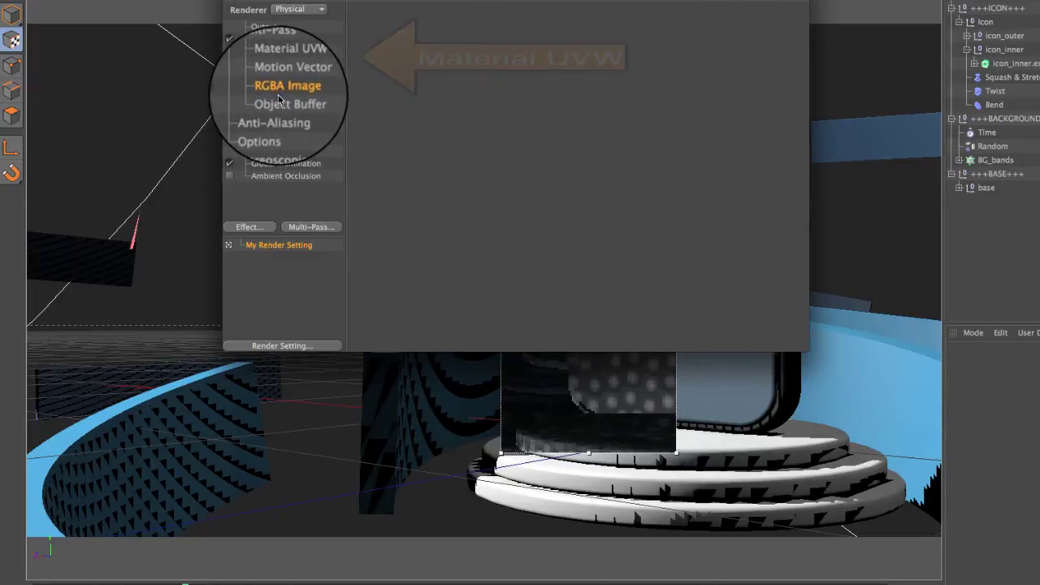
pyautogui.click(287, 68)
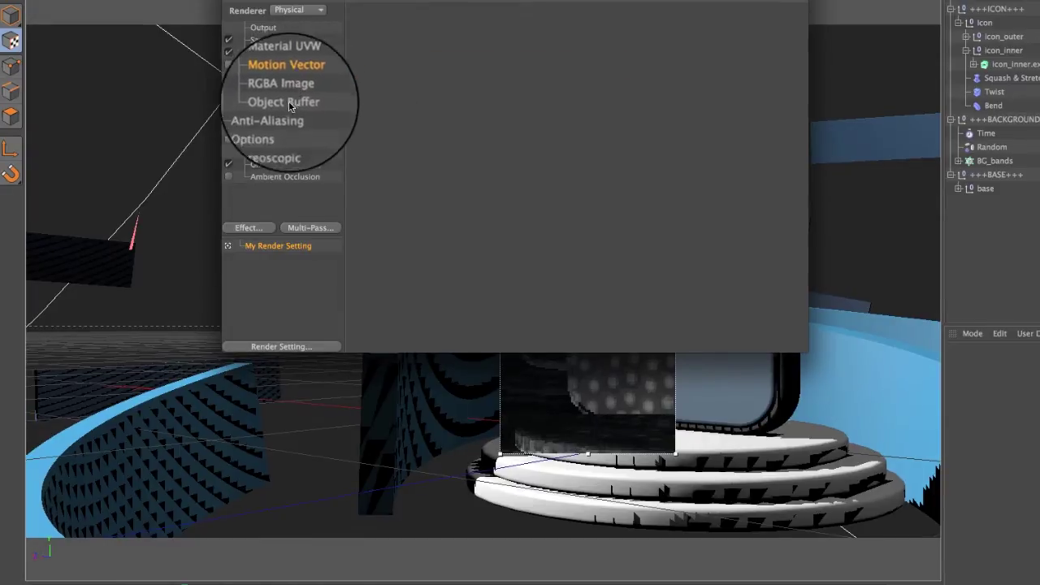
pyautogui.click(289, 104)
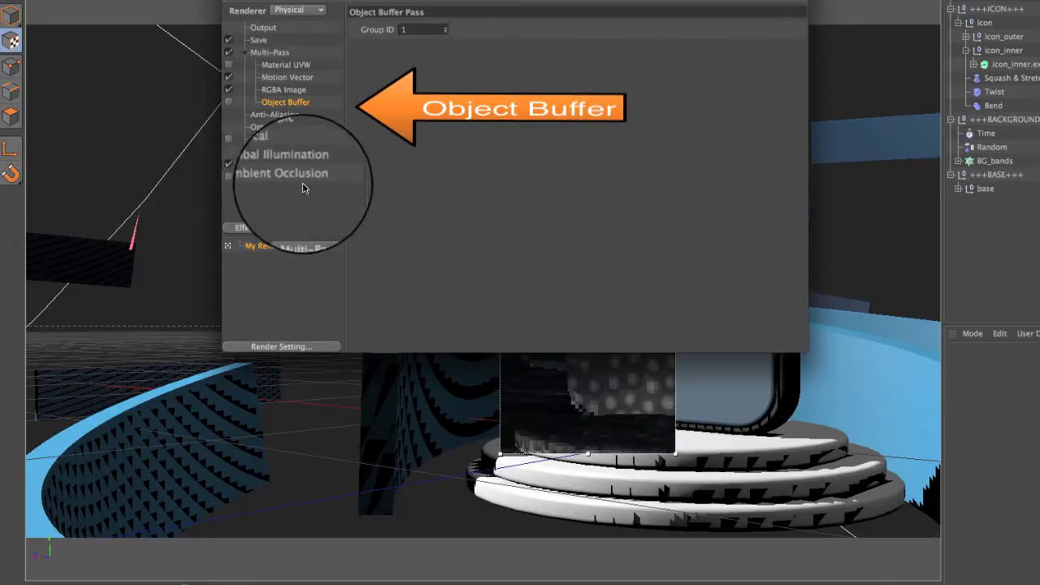
# Add another Object Buffer pass and a Reflection pass, confirming the renderer is Physical
pyautogui.click(309, 228)
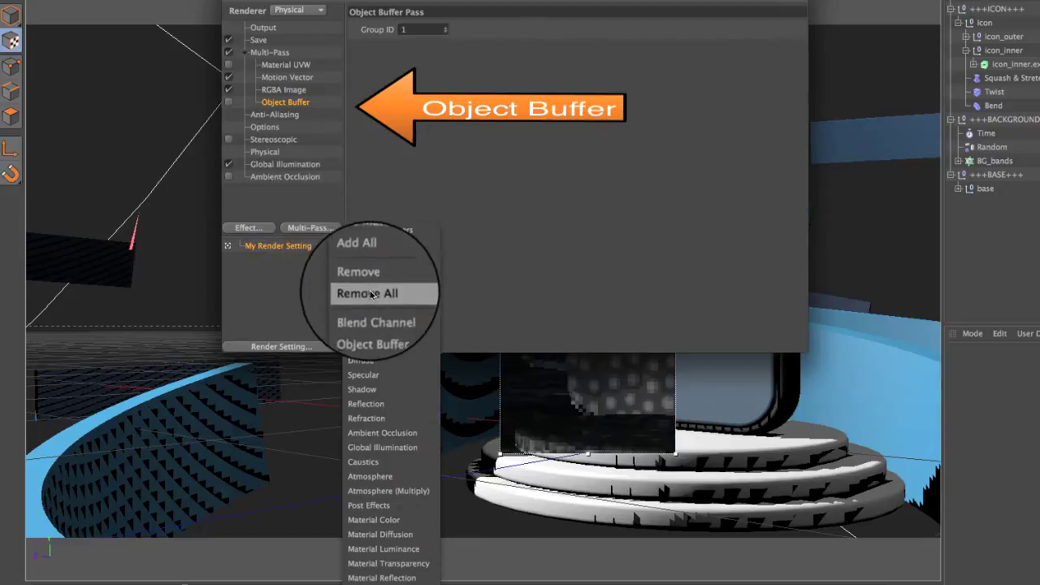
pyautogui.click(372, 326)
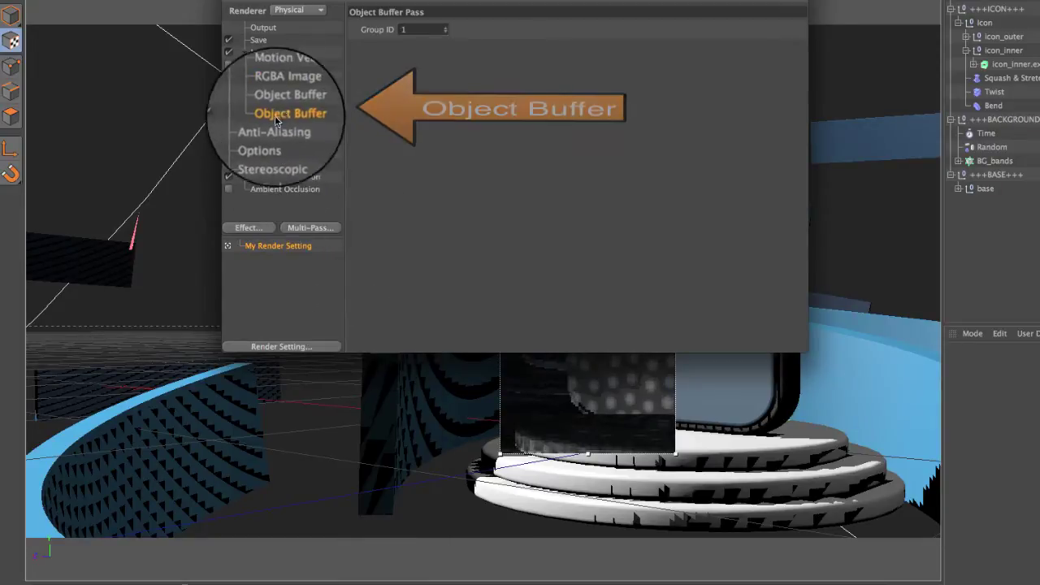
pyautogui.click(324, 227)
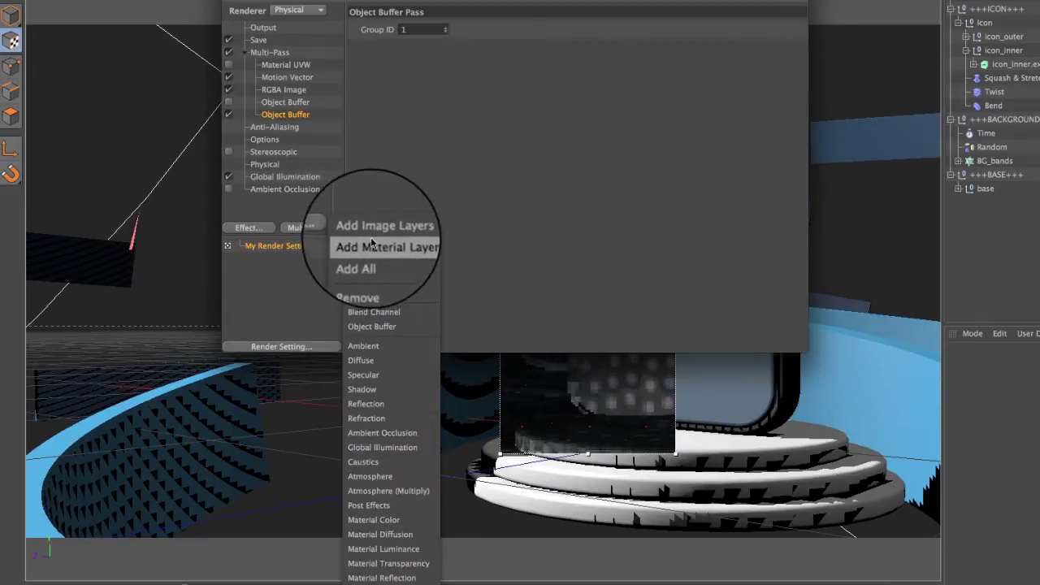
pyautogui.click(370, 404)
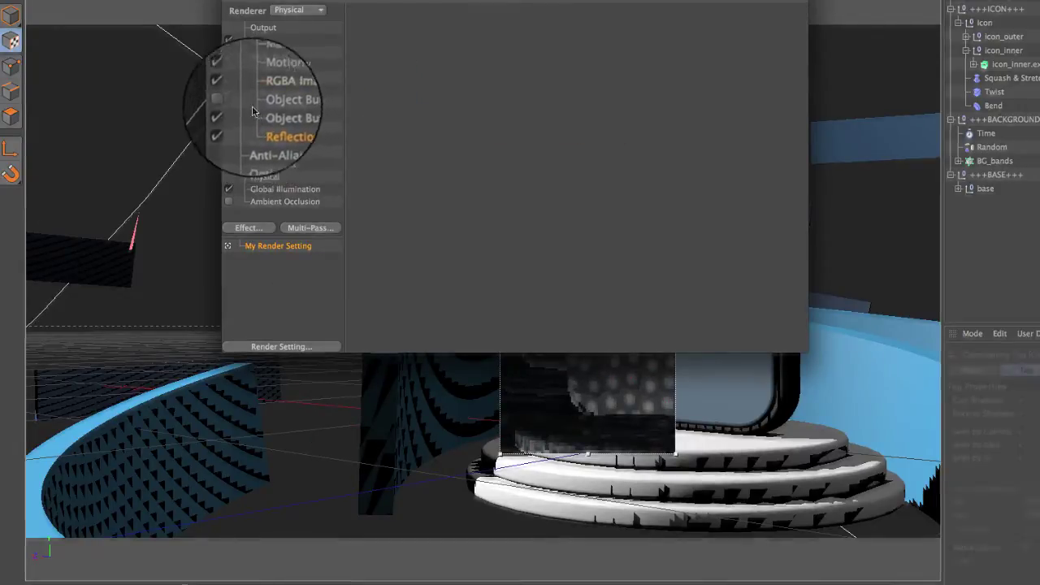
pyautogui.click(294, 13)
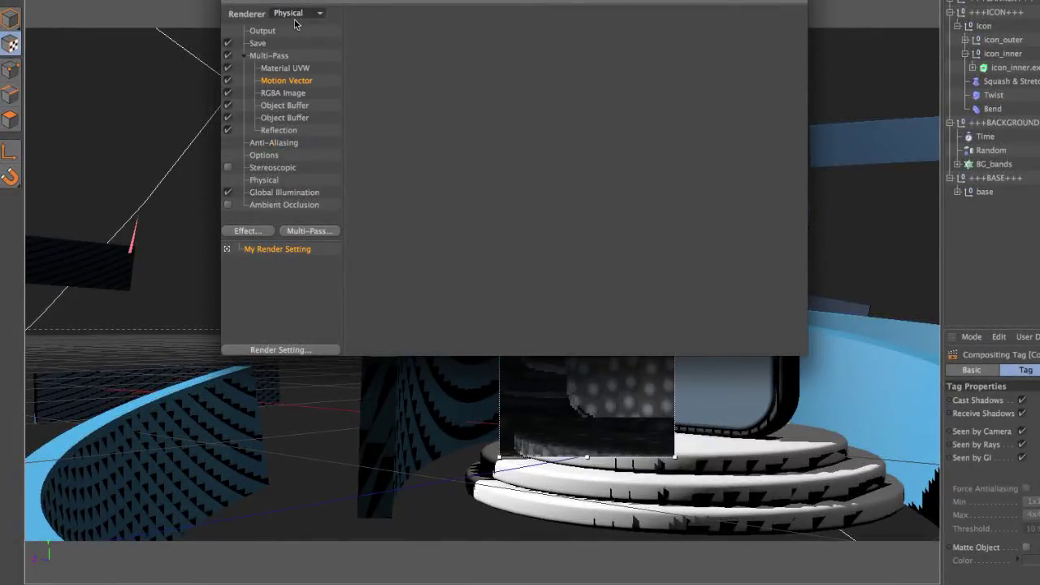
# Check the Save and Output (800 x 450) pages and confirm Physical has depth of field and motion blur off
pyautogui.click(267, 43)
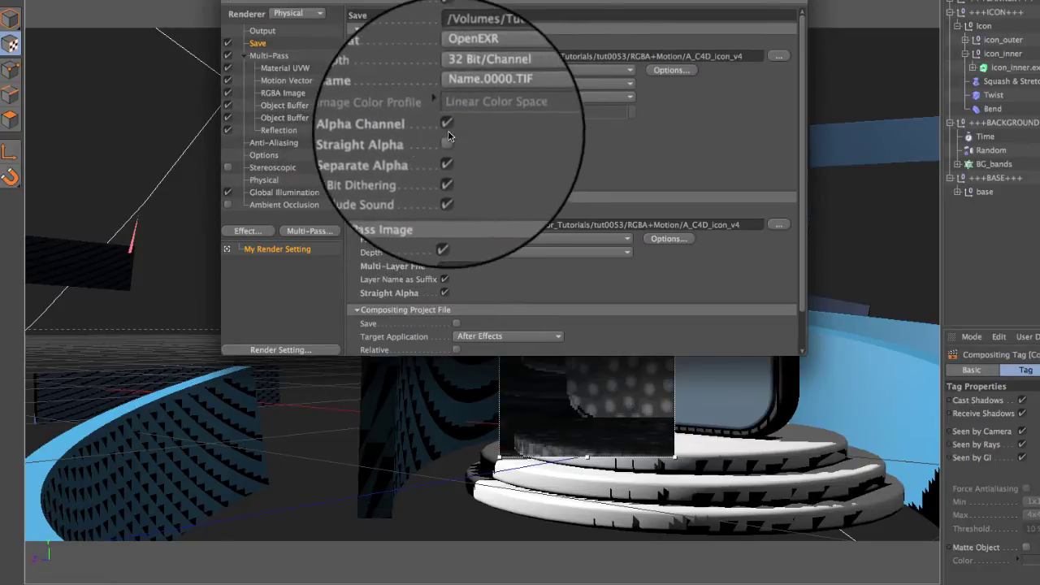
pyautogui.click(273, 35)
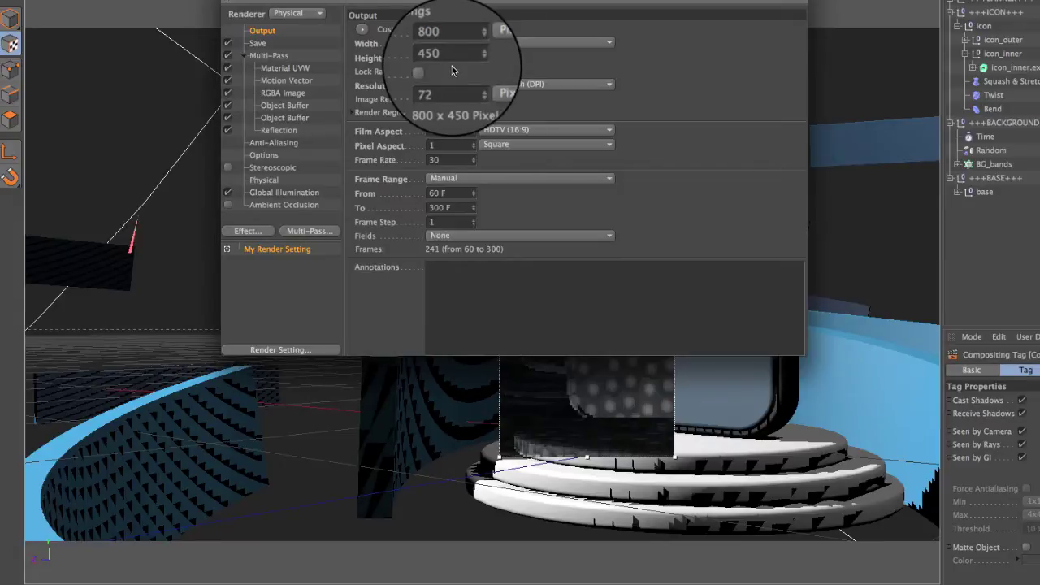
pyautogui.click(265, 180)
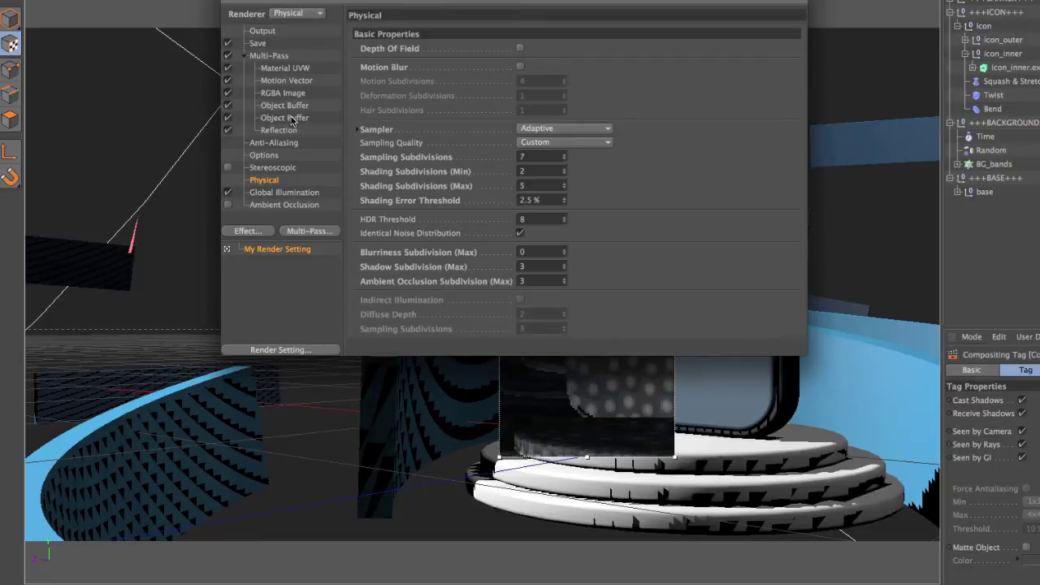
# Review the Multi-Pass, Material UVW and Motion Vector pass settings, then return to Save
pyautogui.click(281, 57)
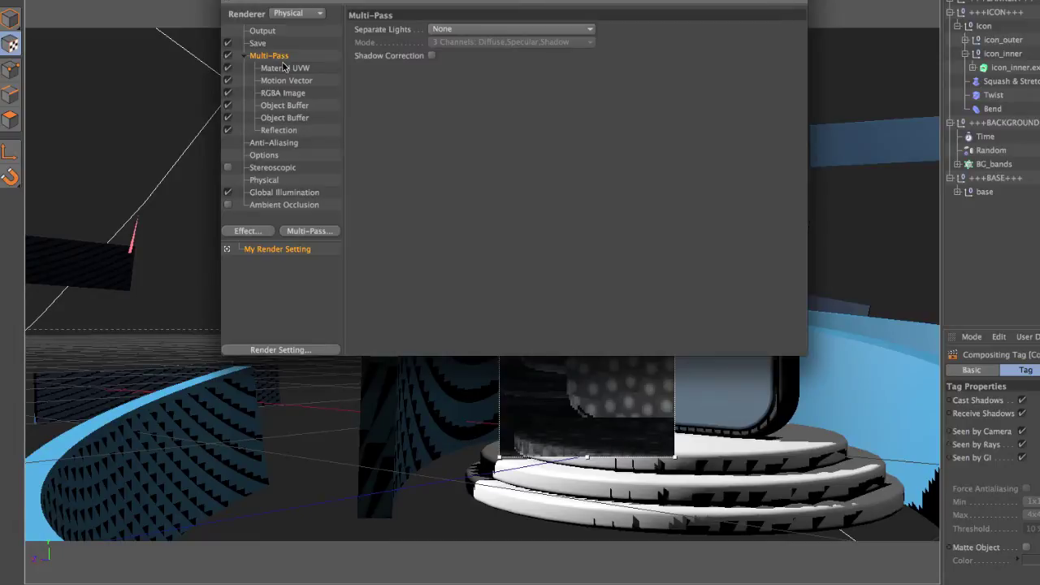
pyautogui.click(286, 70)
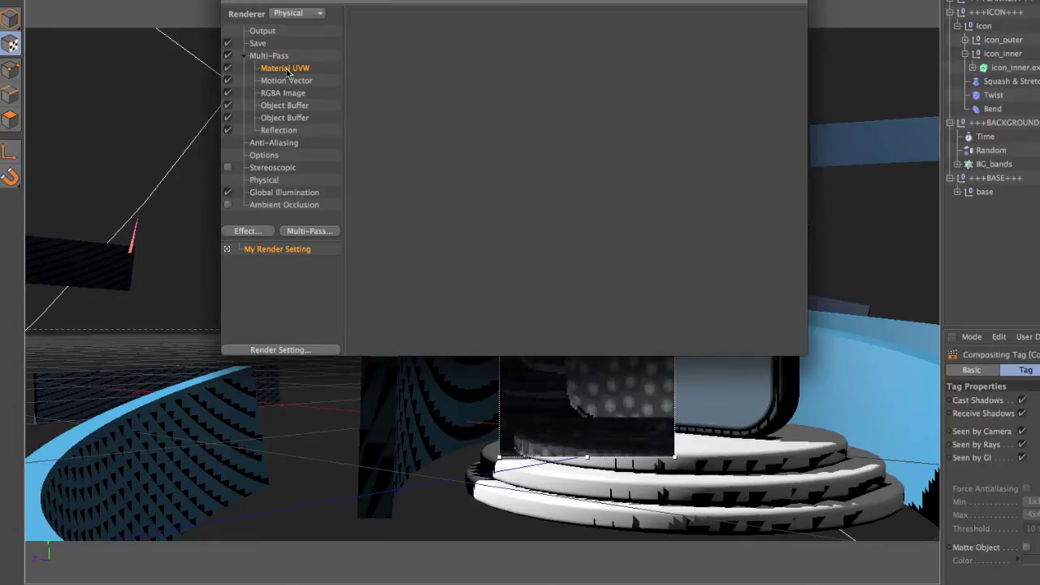
pyautogui.click(295, 81)
pyautogui.click(258, 44)
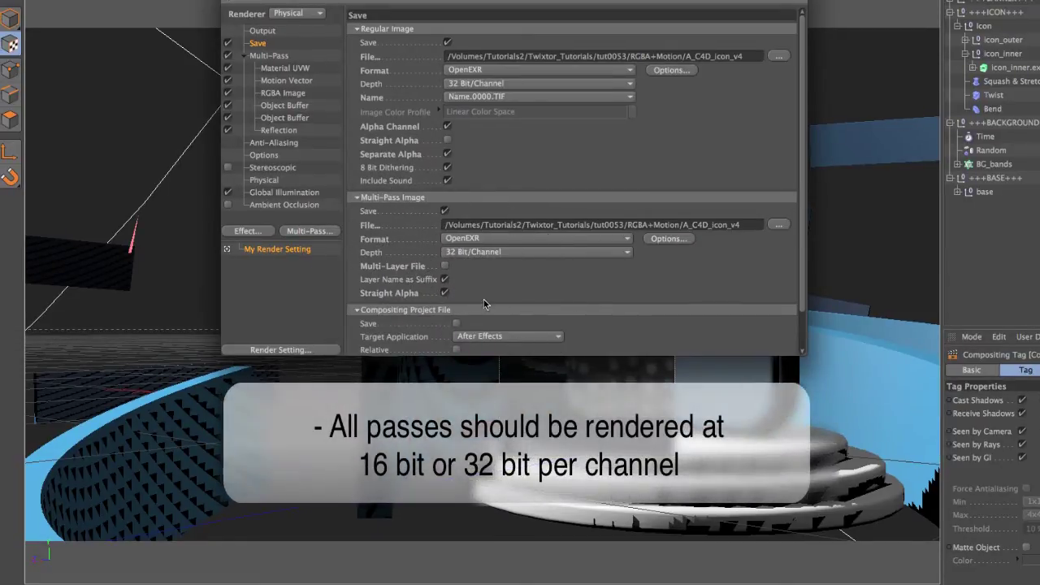
# Try PNG, then keep OpenEXR 32 Bit/Channel as the multi-pass format and view Object Buffer 1
pyautogui.click(537, 238)
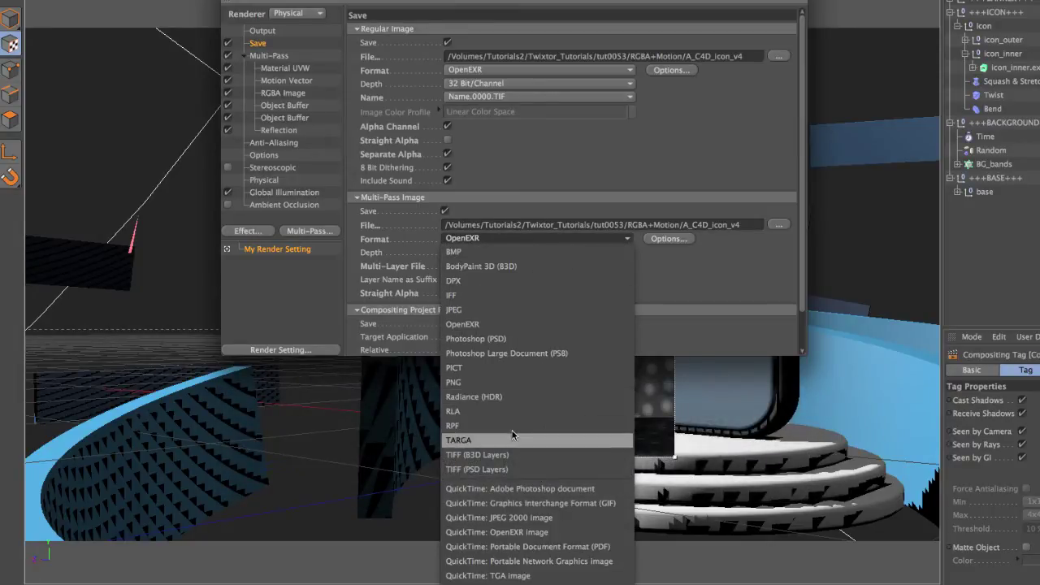
pyautogui.click(504, 382)
pyautogui.click(535, 244)
pyautogui.click(500, 265)
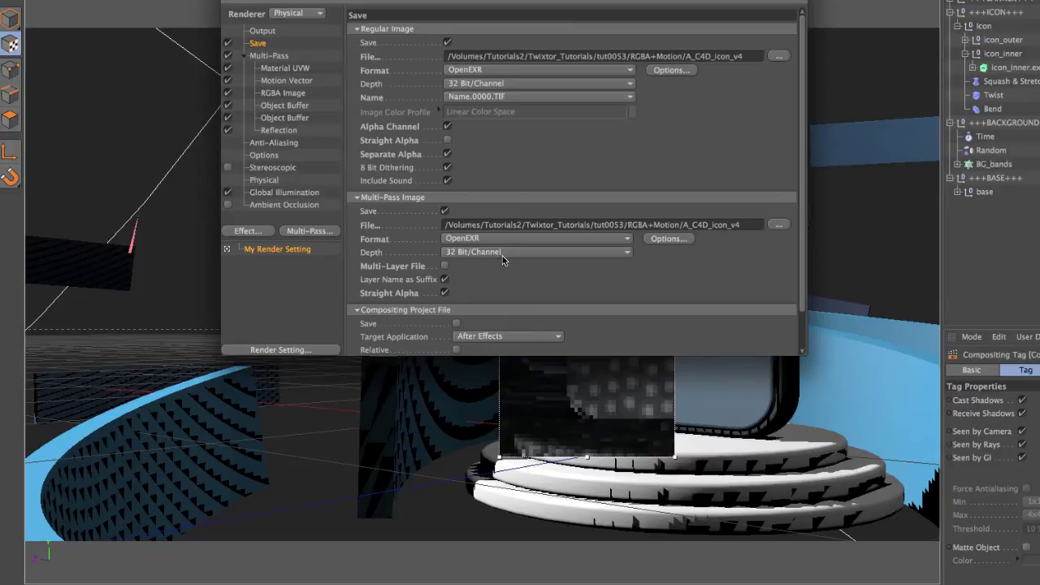
pyautogui.click(287, 105)
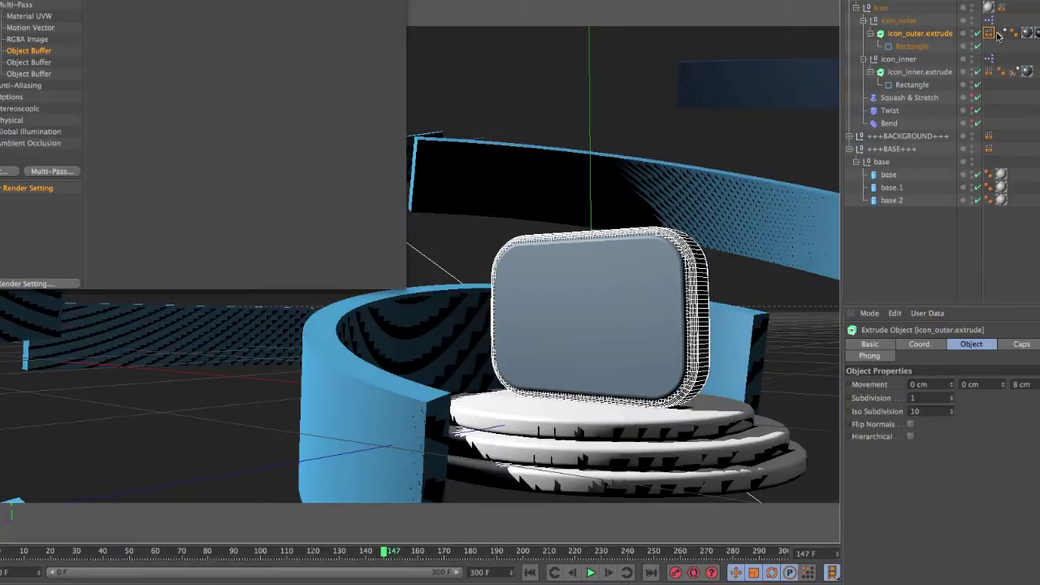
# Enable Object Buffer 8 on icon_inner.extrude's Compositing tag and check the third buffer's group ID
pyautogui.click(934, 74)
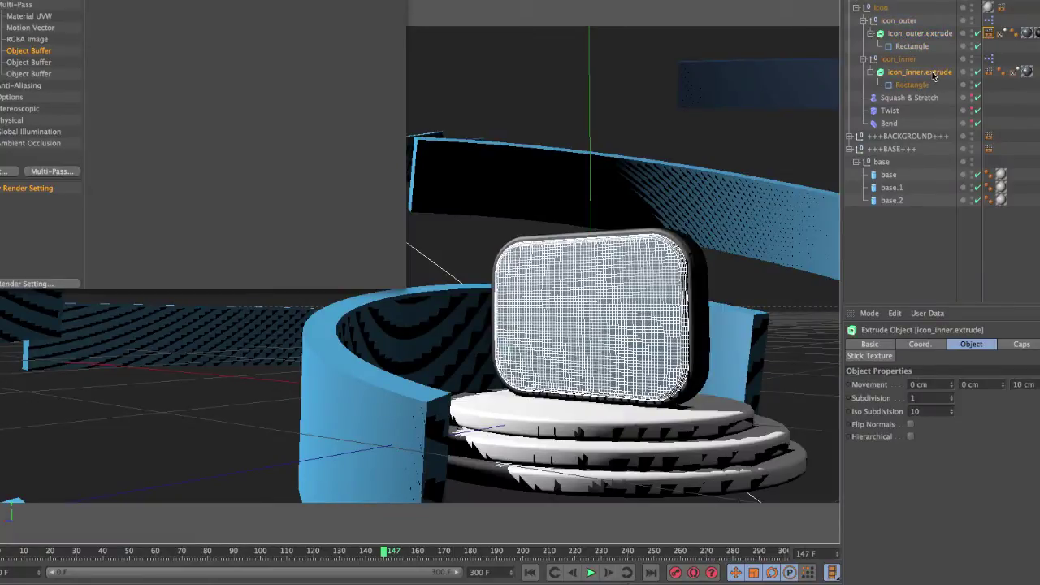
pyautogui.click(989, 71)
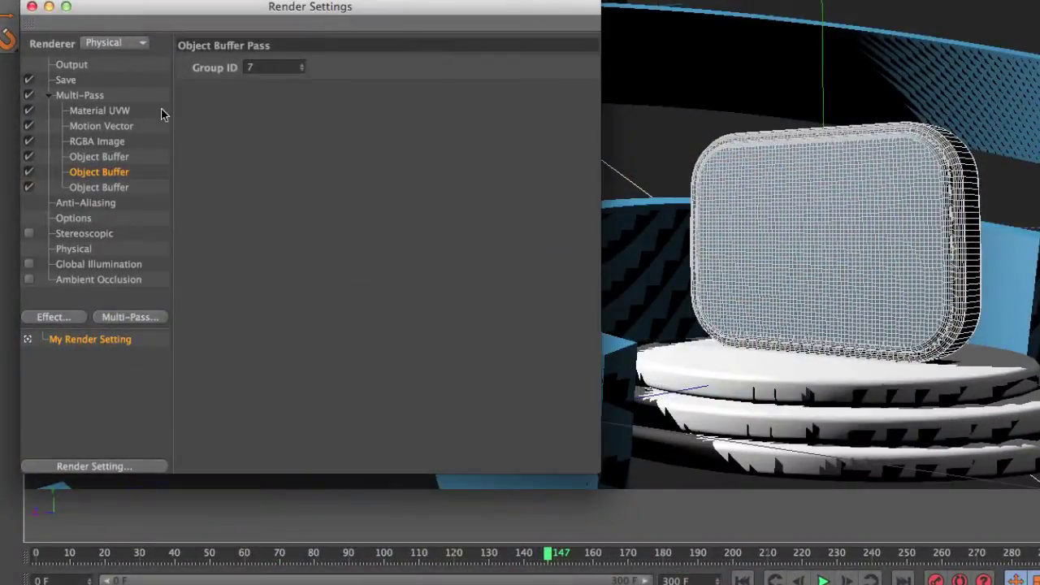
pyautogui.click(104, 189)
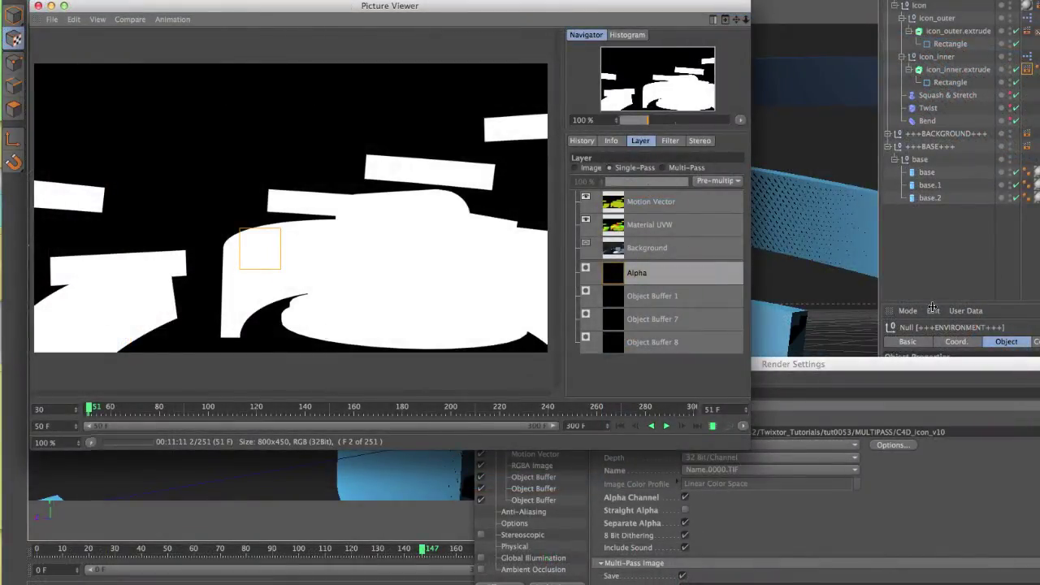
pyautogui.click(937, 365)
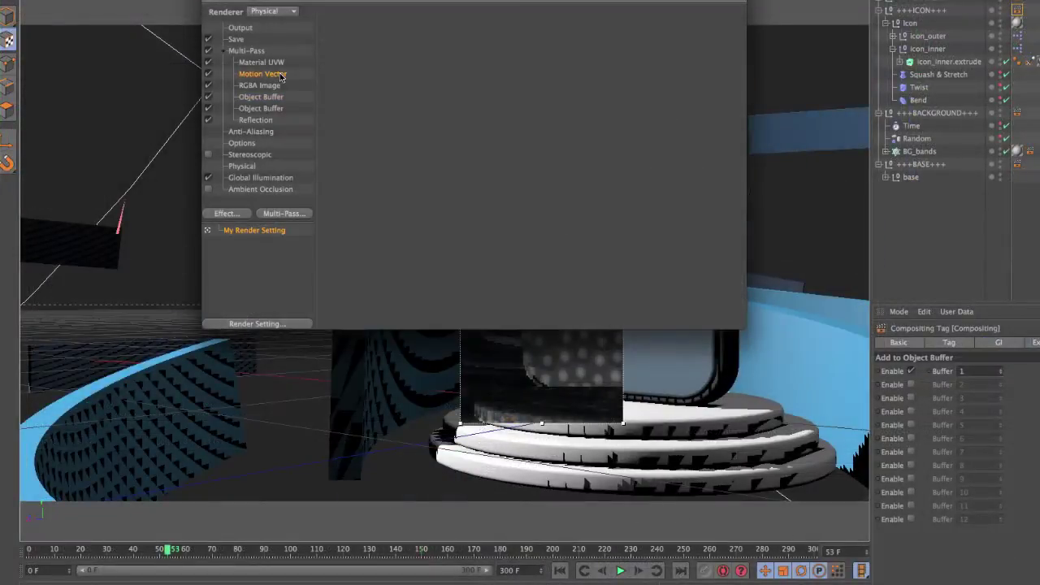
# View the Options page of the render settings
pyautogui.click(252, 144)
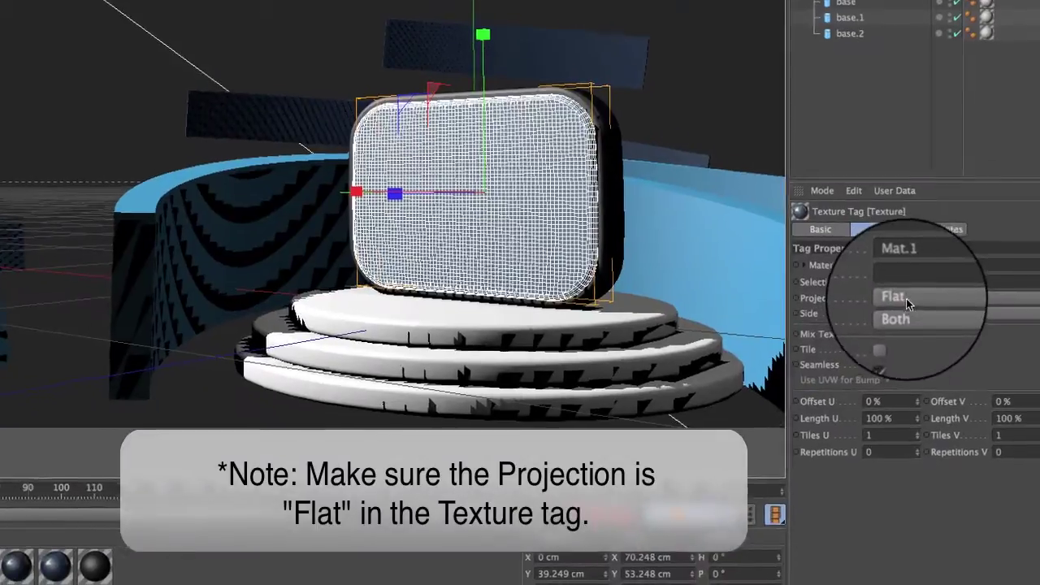
# Set the inner icon's Mat.1 texture projection to Flat and scale its texture box down onto the icon
pyautogui.click(930, 384)
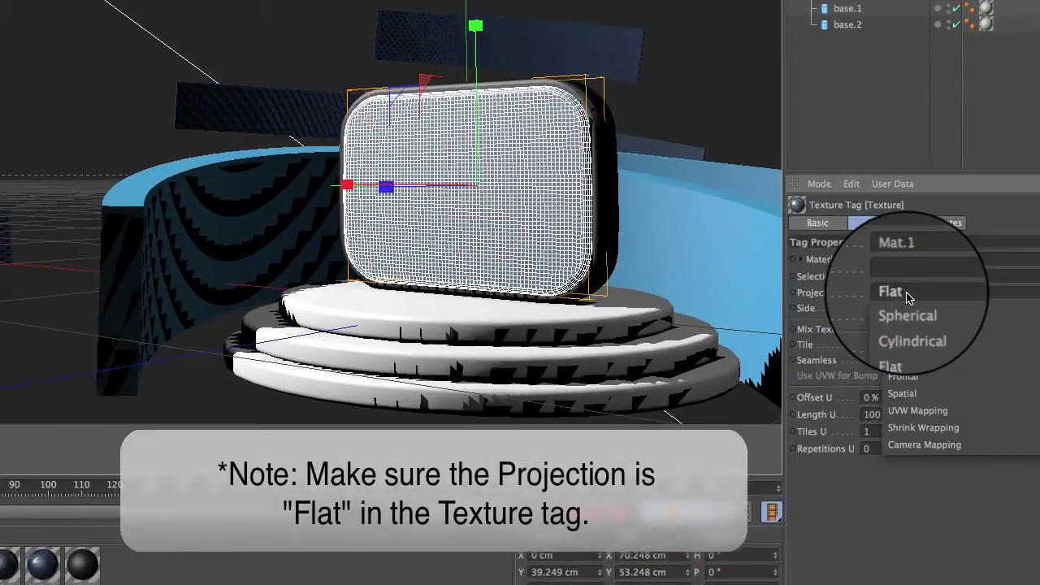
pyautogui.click(908, 298)
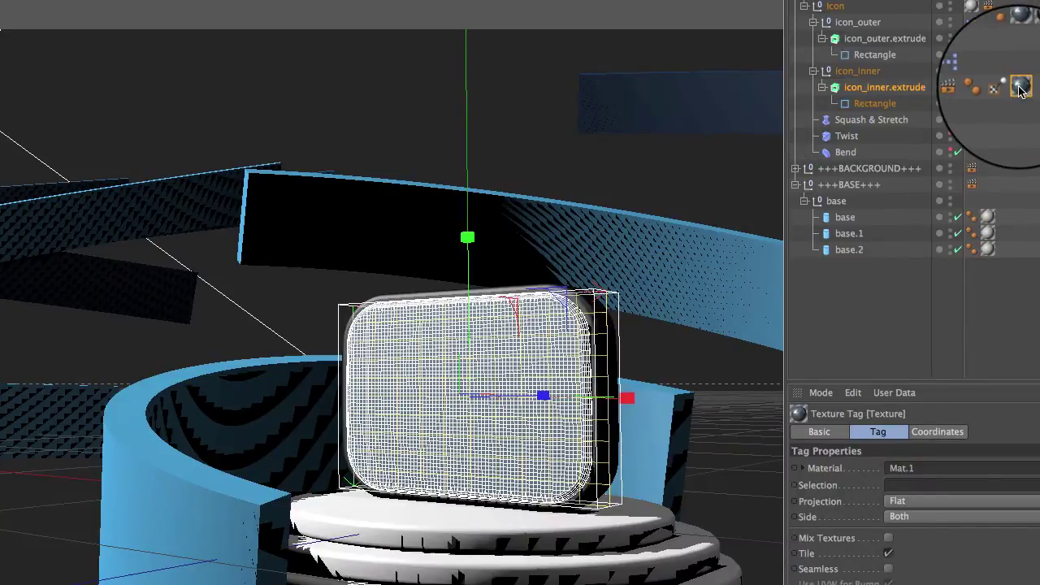
pyautogui.click(926, 502)
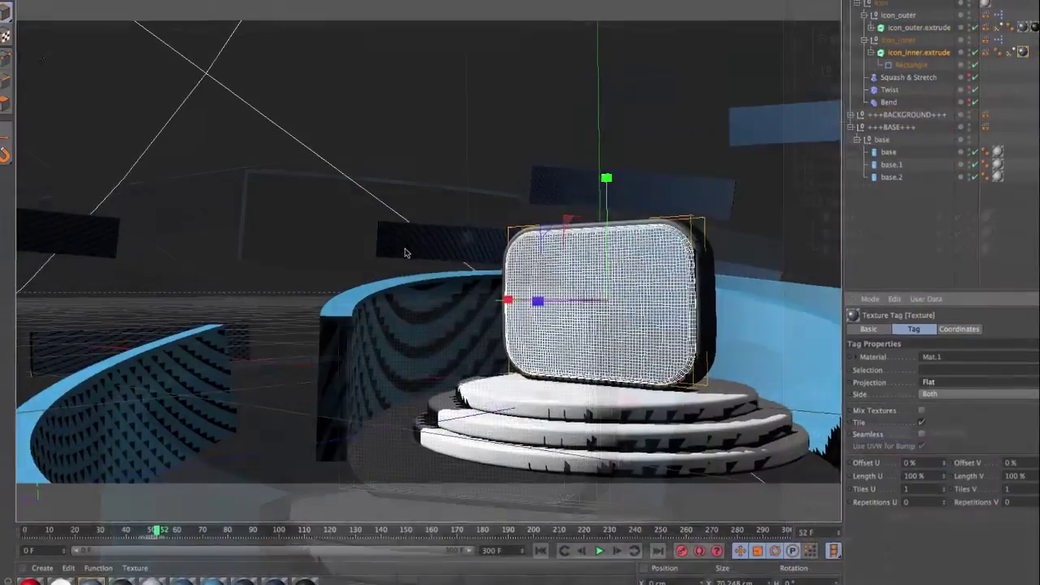
pyautogui.click(7, 38)
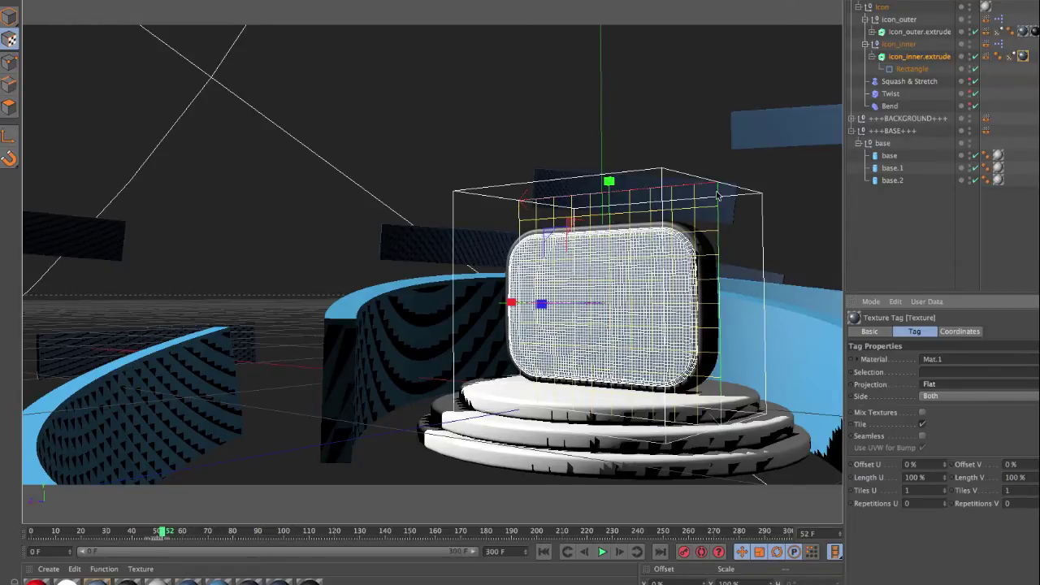
pyautogui.moveTo(718, 190); pyautogui.dragTo(704, 217)
# Undo the texture resize, then fit the Texture tag to the inner icon including child objects
pyautogui.click(41, 1)
pyautogui.hotkey('ctrl', 'z')
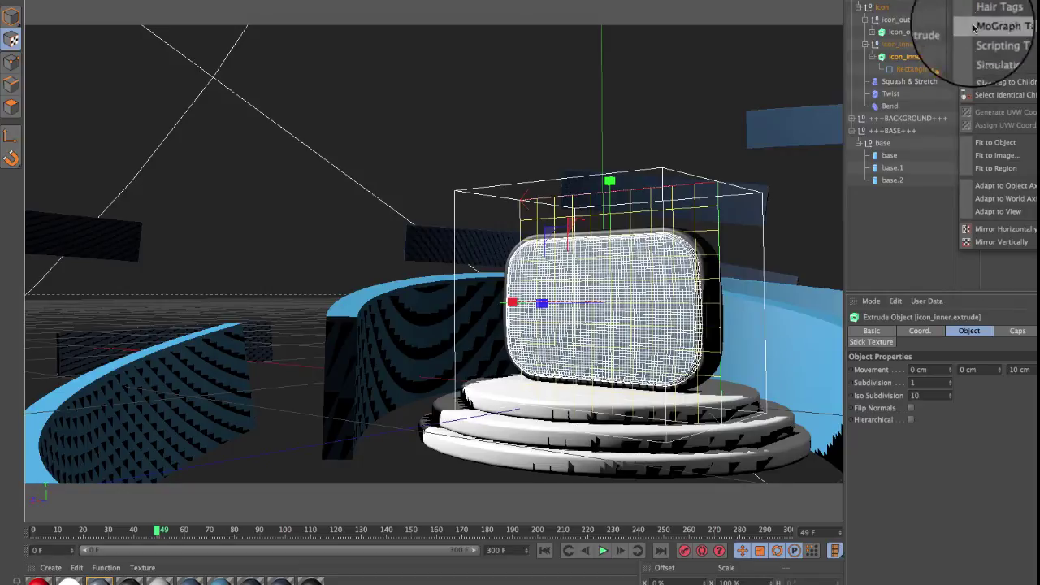
pyautogui.click(977, 150)
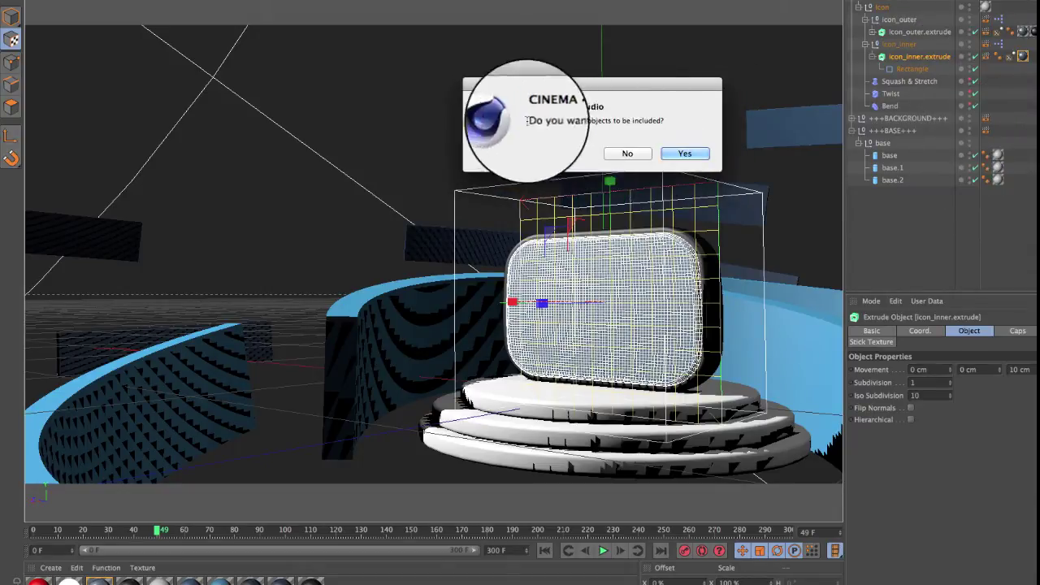
pyautogui.click(685, 153)
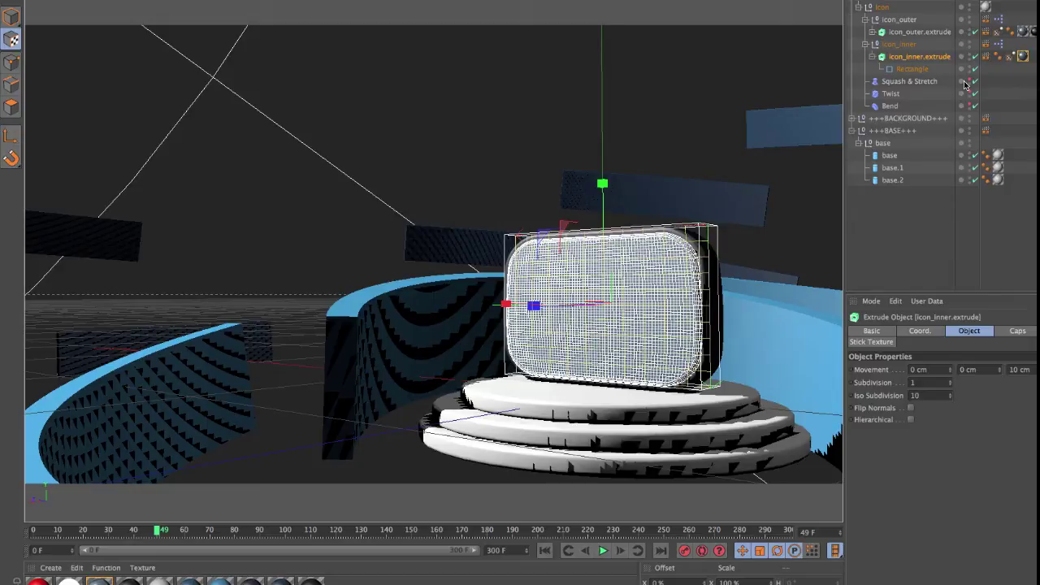
# Set the texture tag's S.Y to 37.833 cm and record the Stick Texture tag
pyautogui.click(1023, 56)
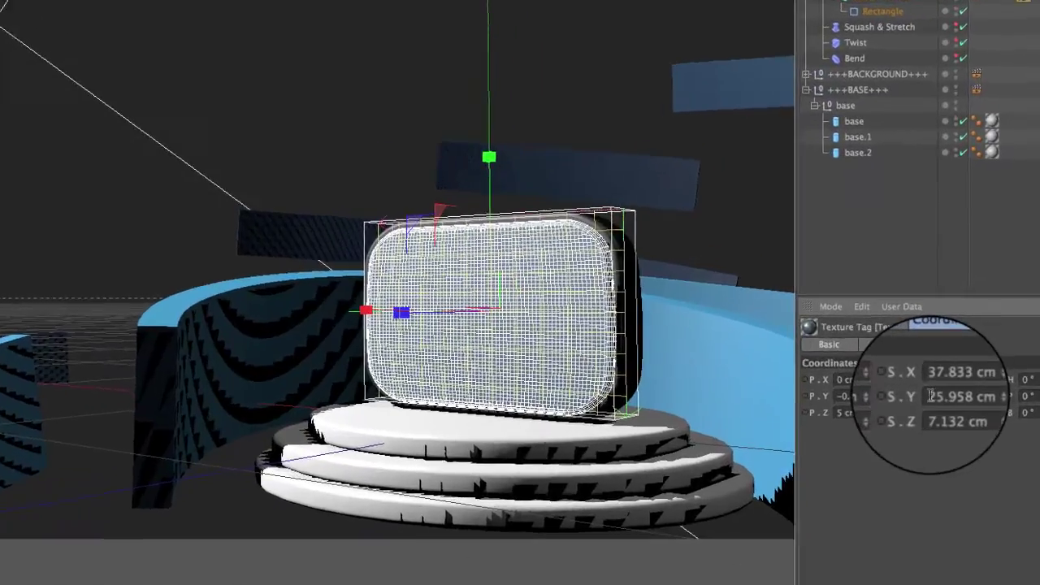
pyautogui.moveTo(960, 372); pyautogui.dragTo(969, 372)
pyautogui.moveTo(946, 411); pyautogui.dragTo(952, 411)
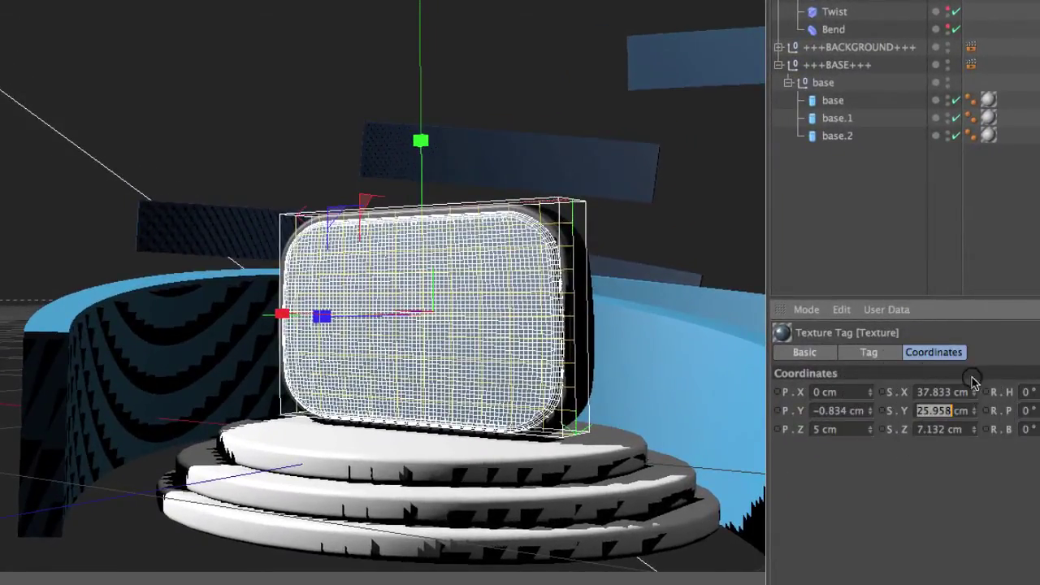
pyautogui.write('37.833')
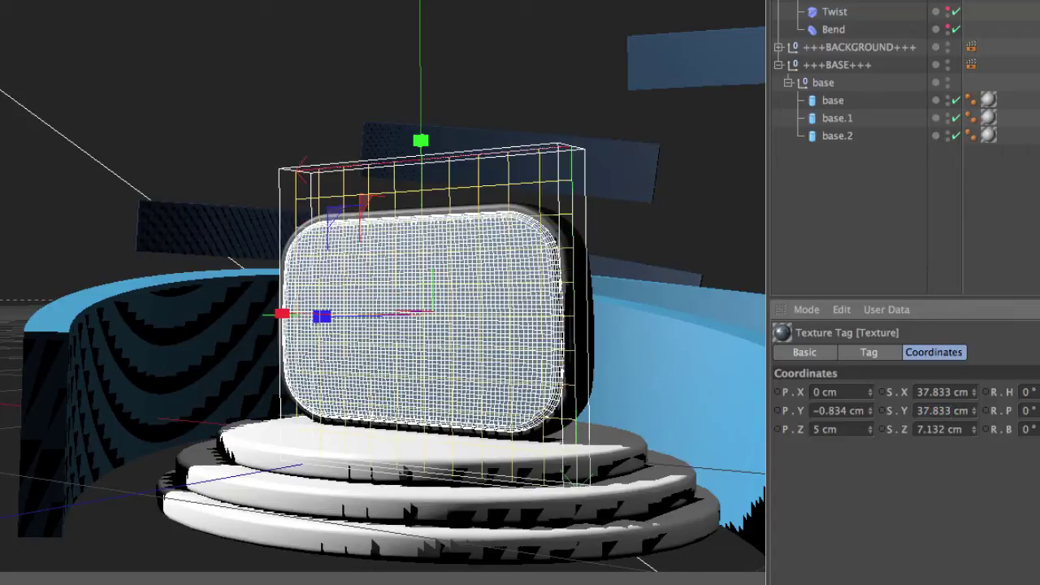
pyautogui.click(971, 118)
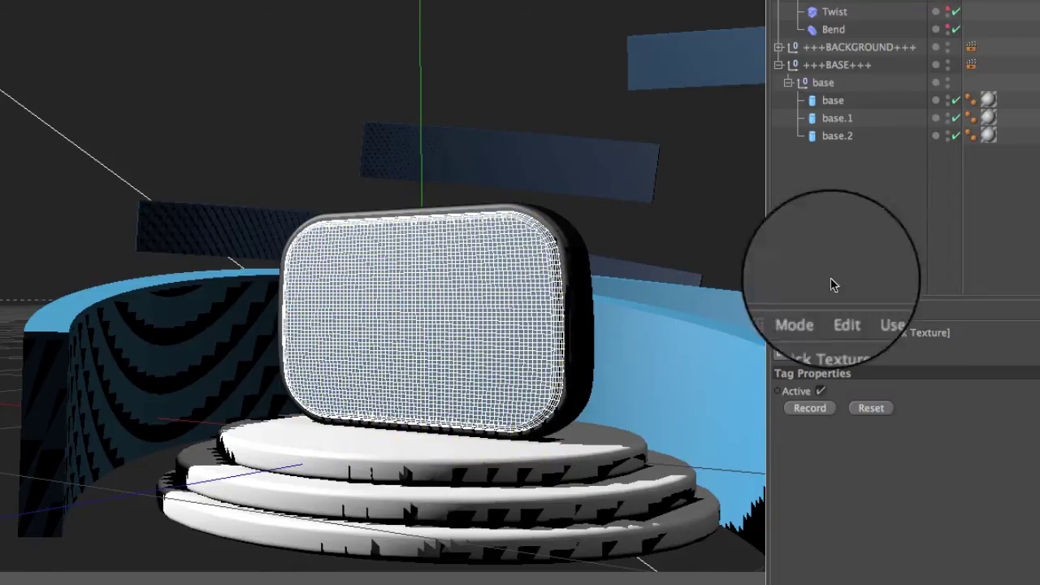
pyautogui.click(813, 410)
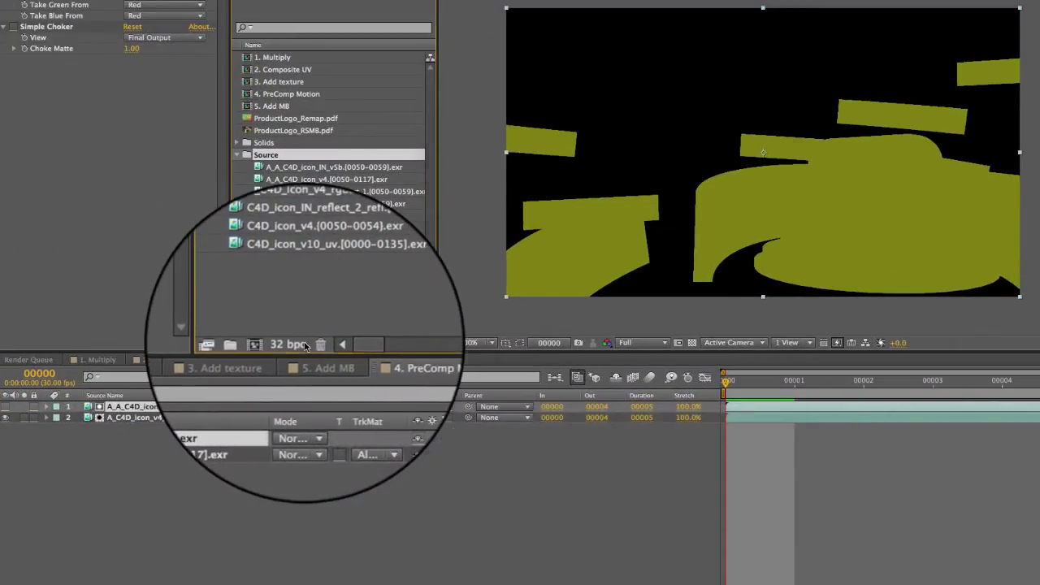
# Keep the project's colour depth at 32 bits per channel
pyautogui.click(299, 343)
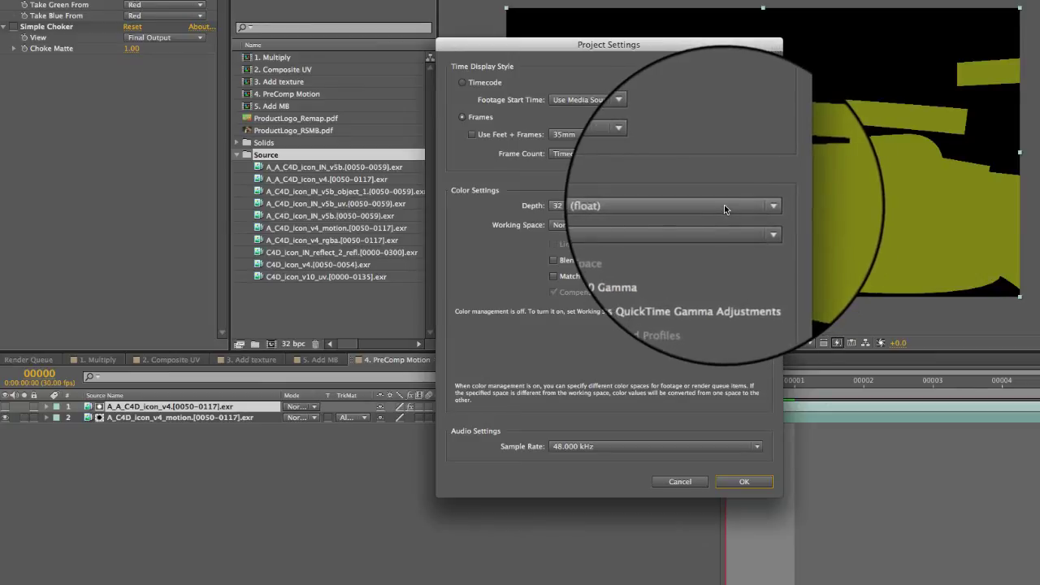
pyautogui.click(693, 205)
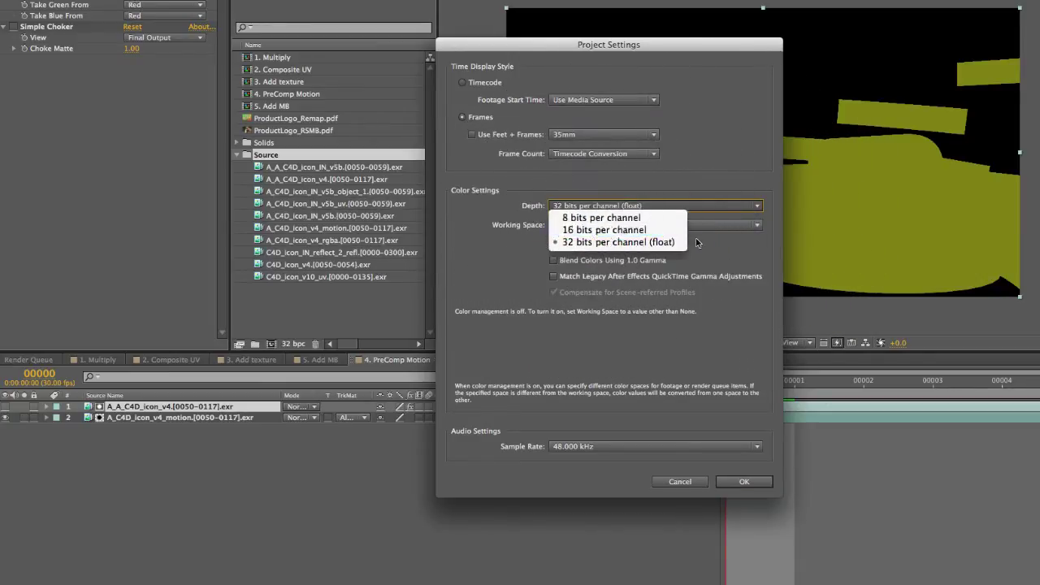
pyautogui.click(834, 421)
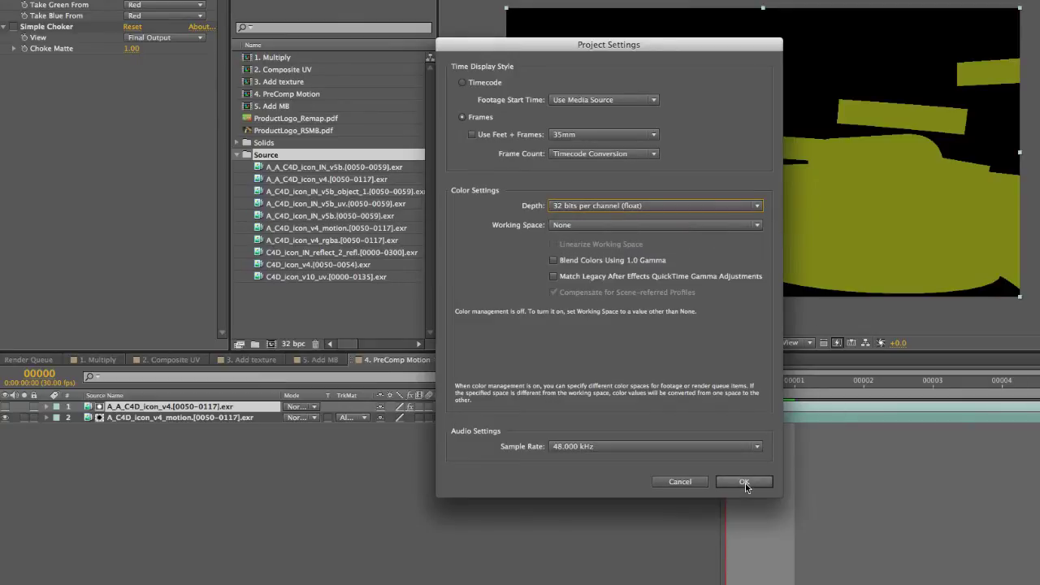
pyautogui.click(744, 482)
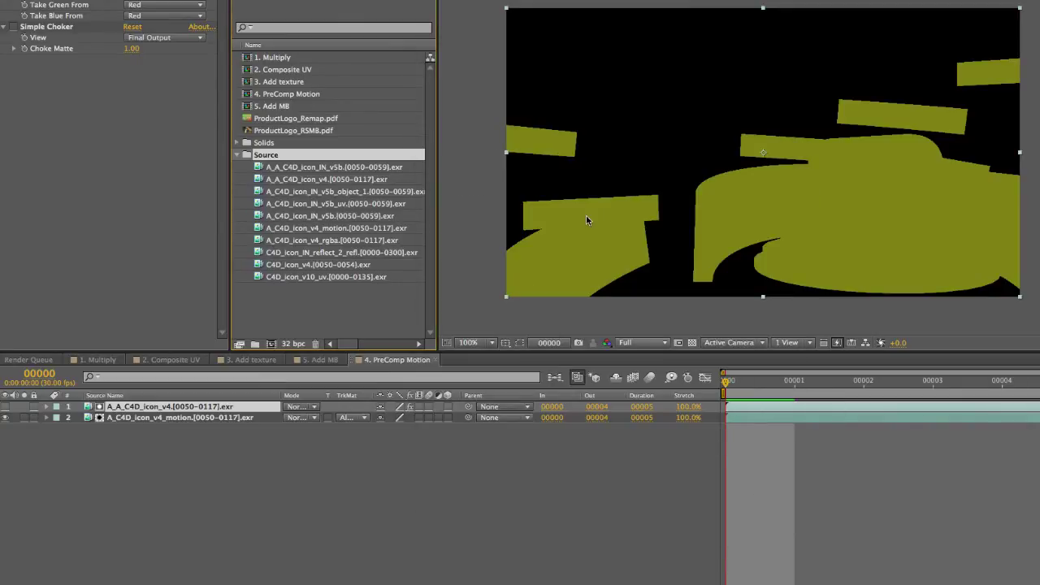
# Set Preserve RGB in the motion footage's colour management interpretation
pyautogui.click(394, 229)
pyautogui.rightClick(394, 229)
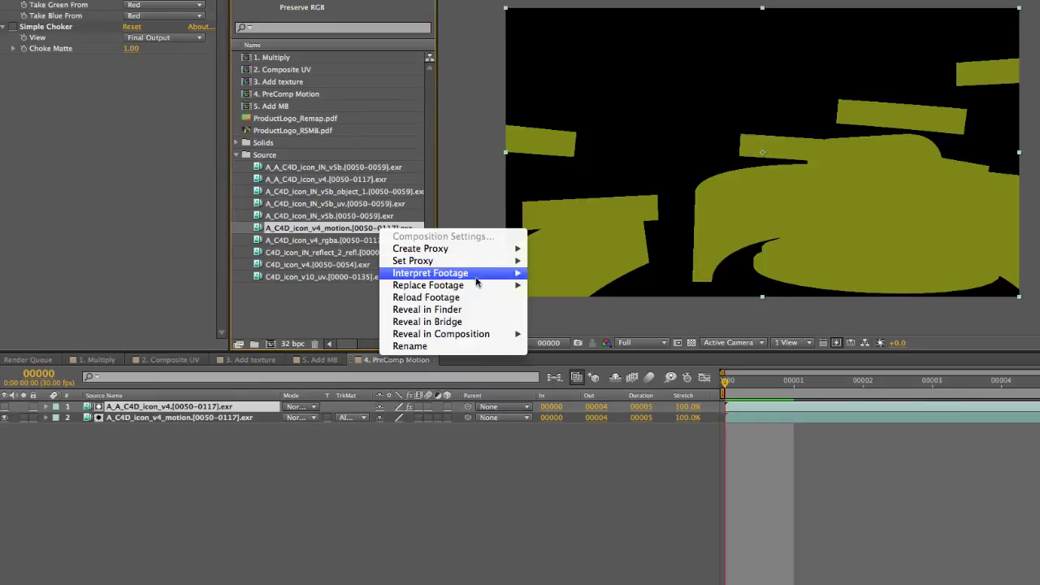
pyautogui.rightClick(412, 231)
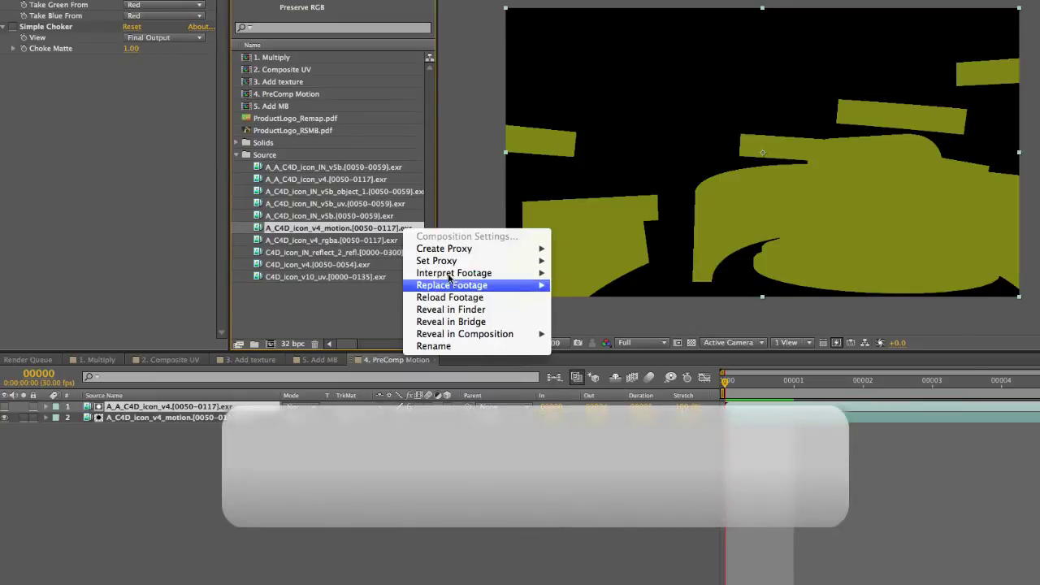
pyautogui.moveTo(500, 274)
pyautogui.click(569, 273)
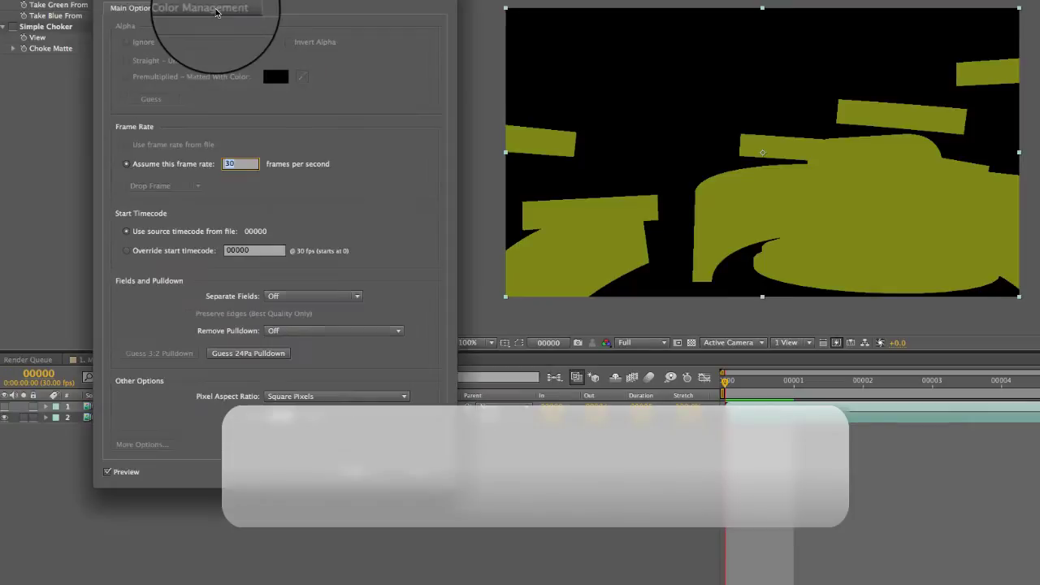
pyautogui.click(205, 8)
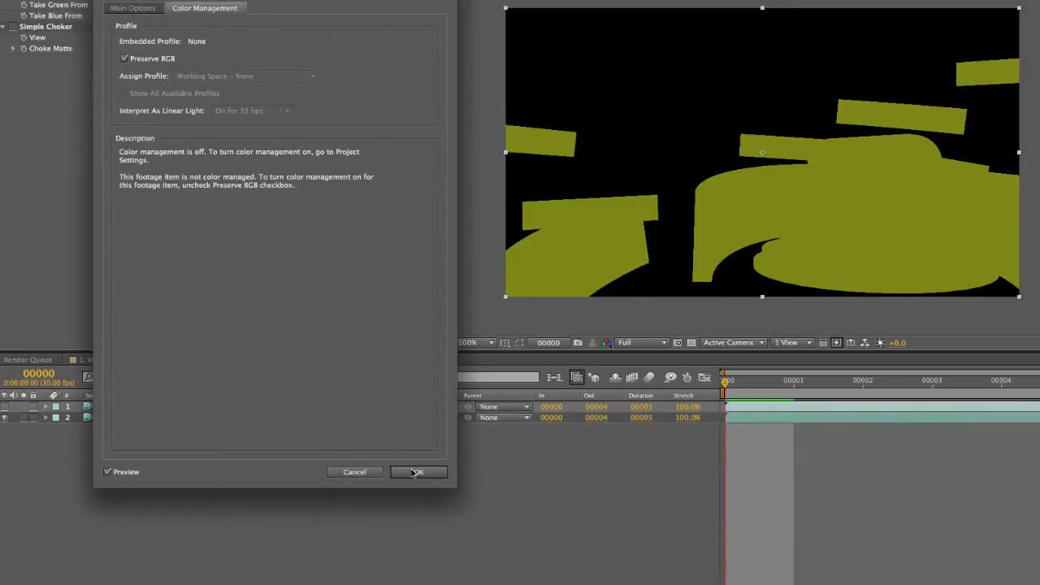
pyautogui.click(418, 472)
# Bring up Interpret Footage for the UV pass footage
pyautogui.rightClick(364, 207)
pyautogui.moveTo(495, 249)
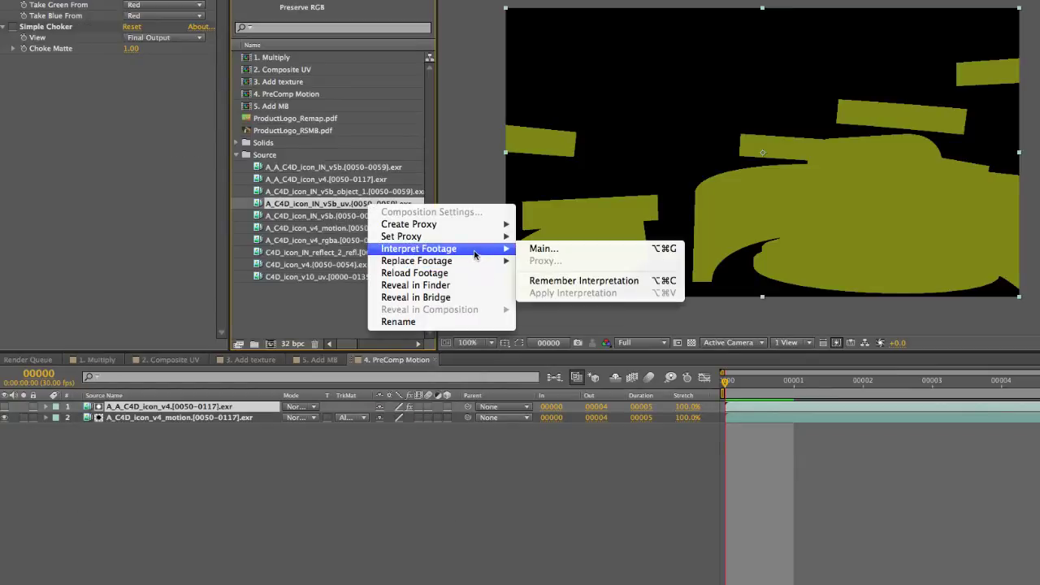
pyautogui.click(539, 249)
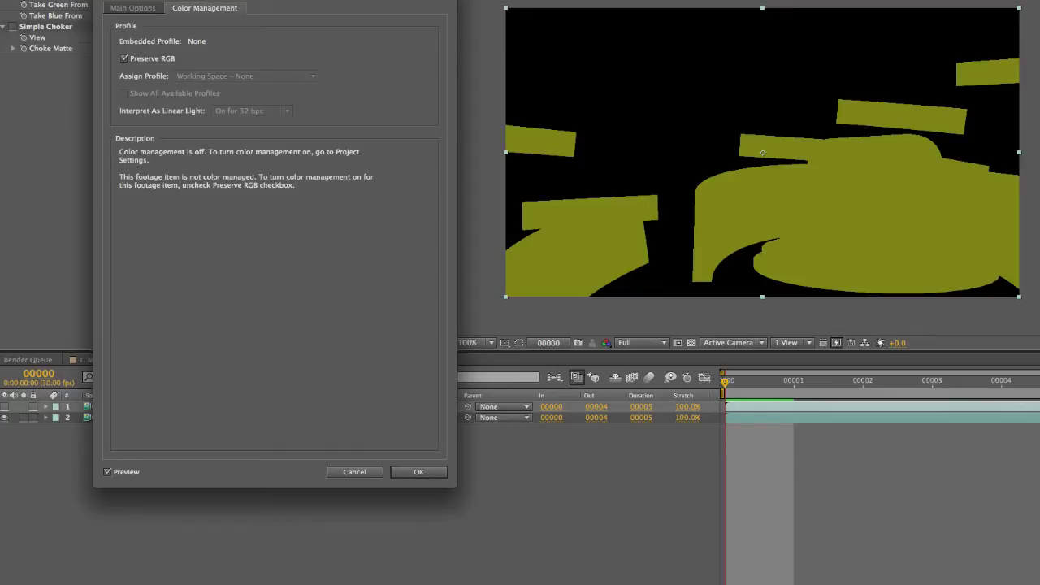
# Confirm the UV footage interpretation and open the 2. Composite UV composition
pyautogui.click(419, 471)
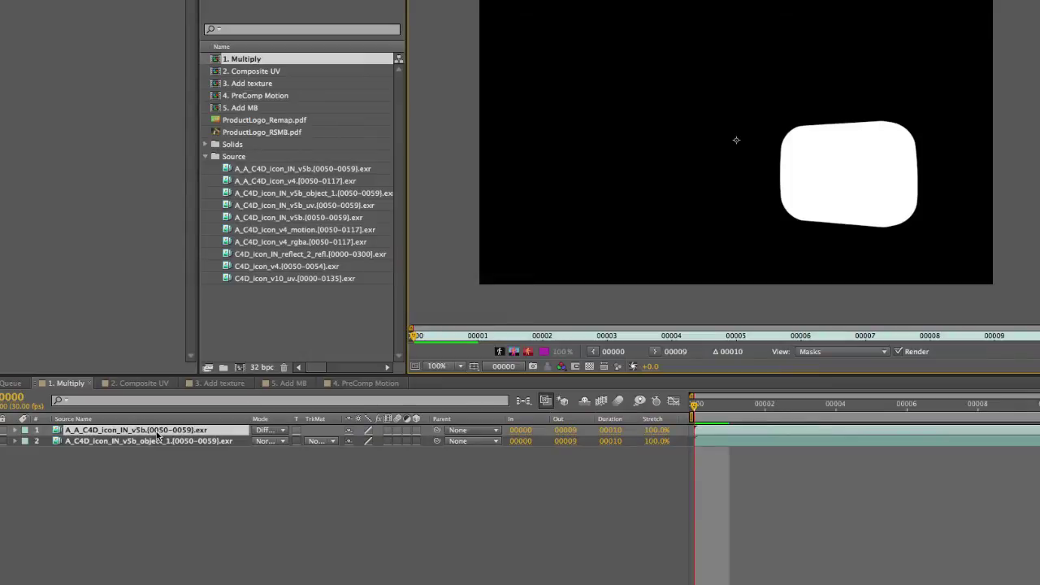
pyautogui.click(157, 442)
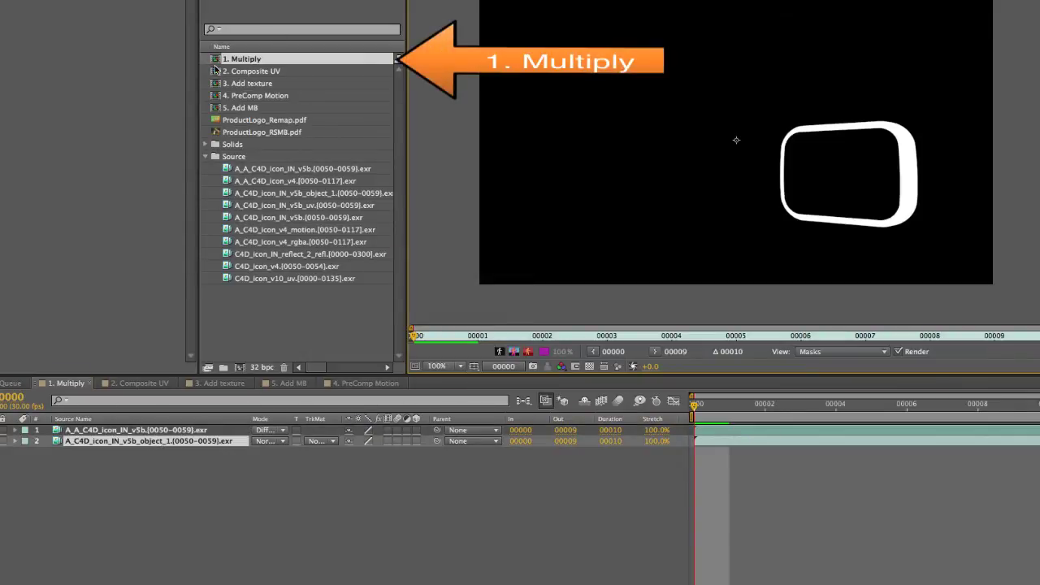
pyautogui.doubleClick(256, 60)
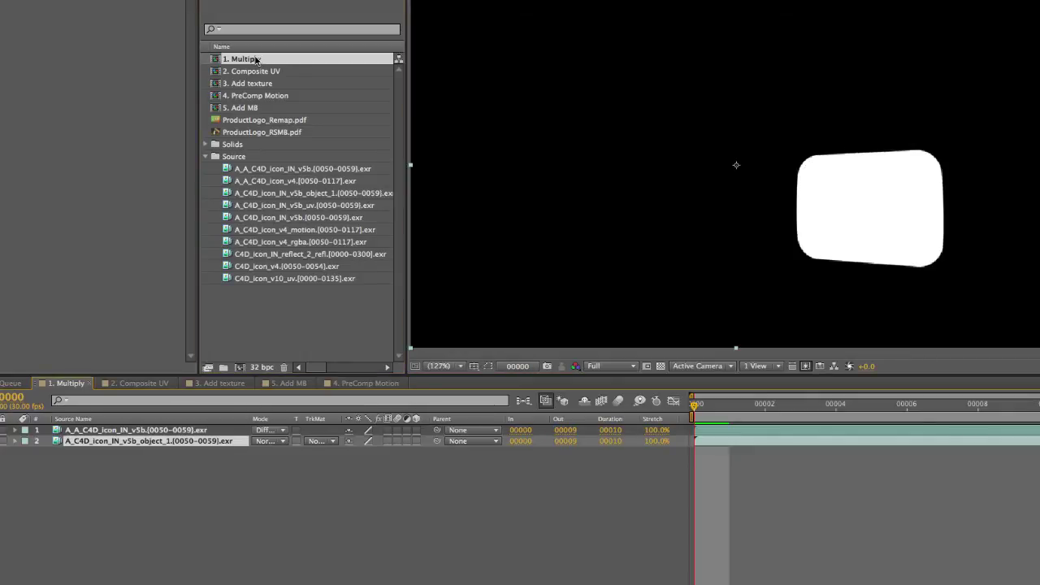
pyautogui.doubleClick(252, 72)
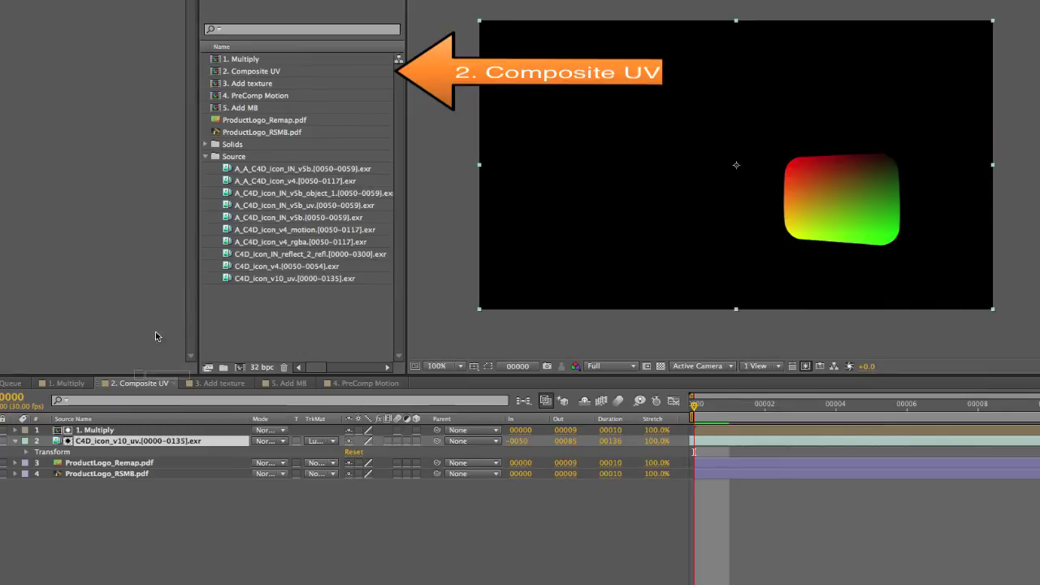
# Set RE:Map UV's Texture to 3. ProductLogo_Remap.pdf and check Preserve RGB on the UV footage
pyautogui.moveTo(98, 430); pyautogui.dragTo(133, 443)
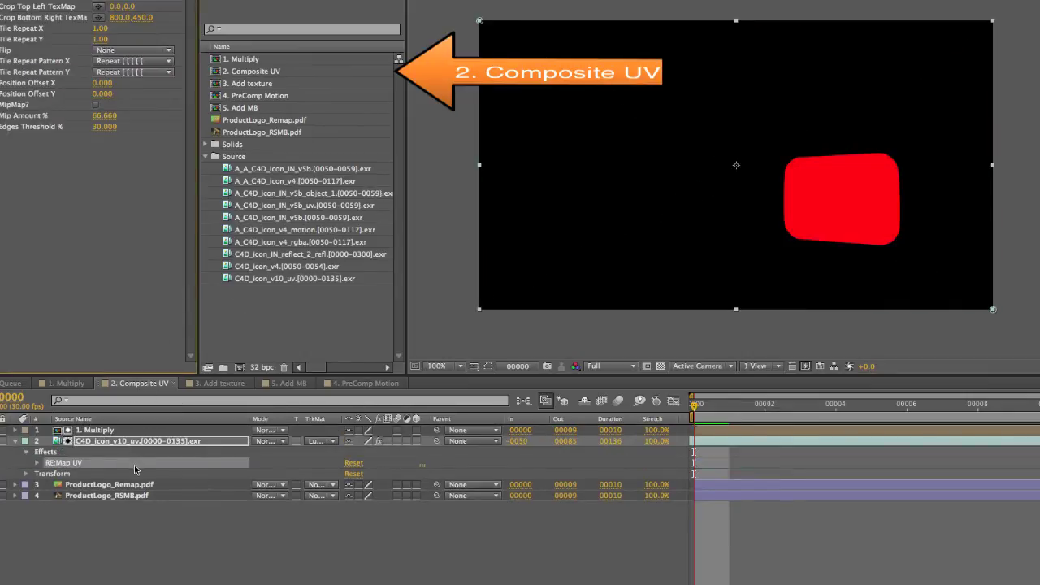
pyautogui.click(36, 463)
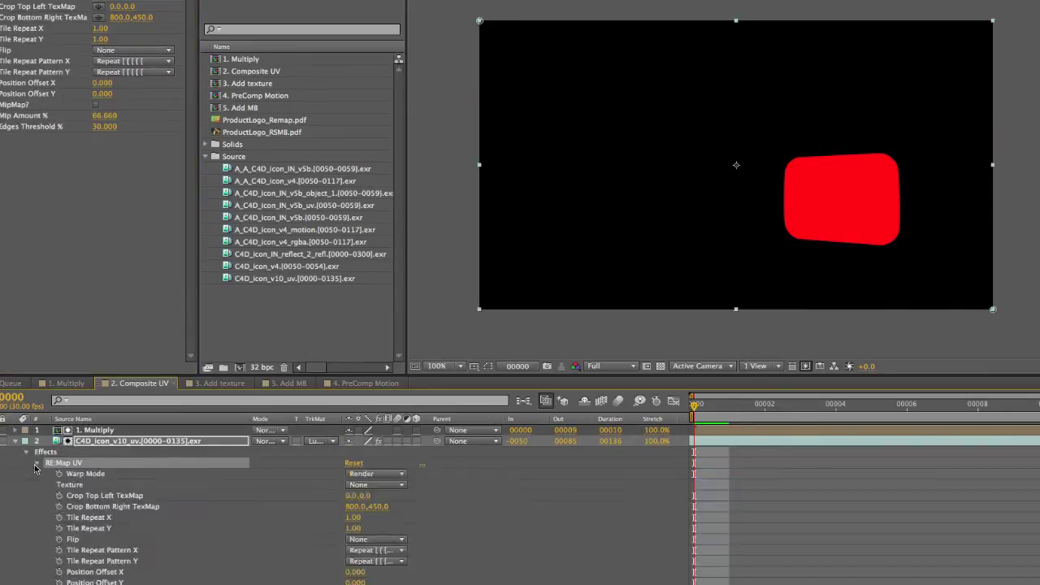
pyautogui.click(376, 485)
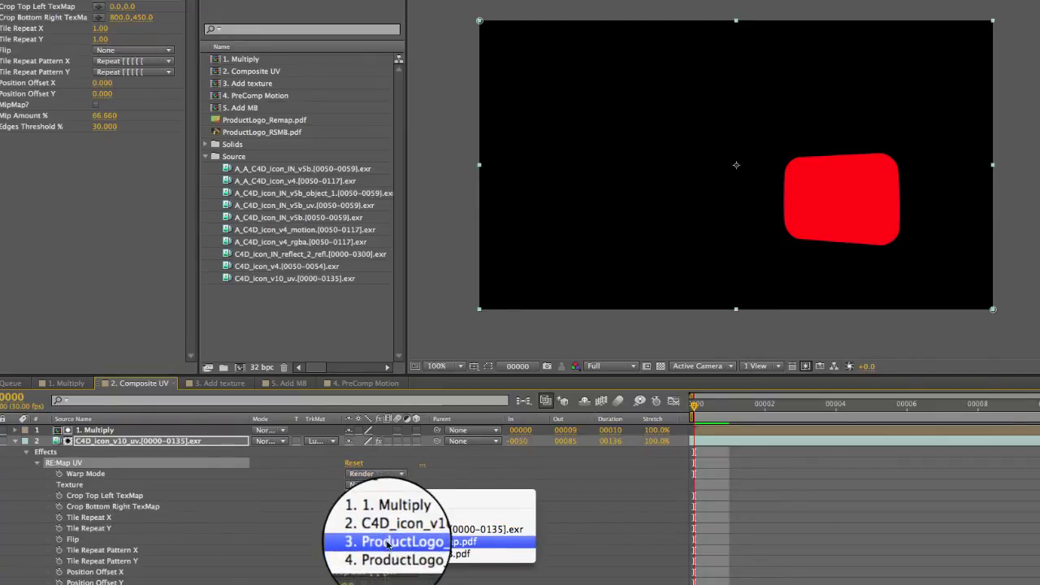
pyautogui.click(397, 481)
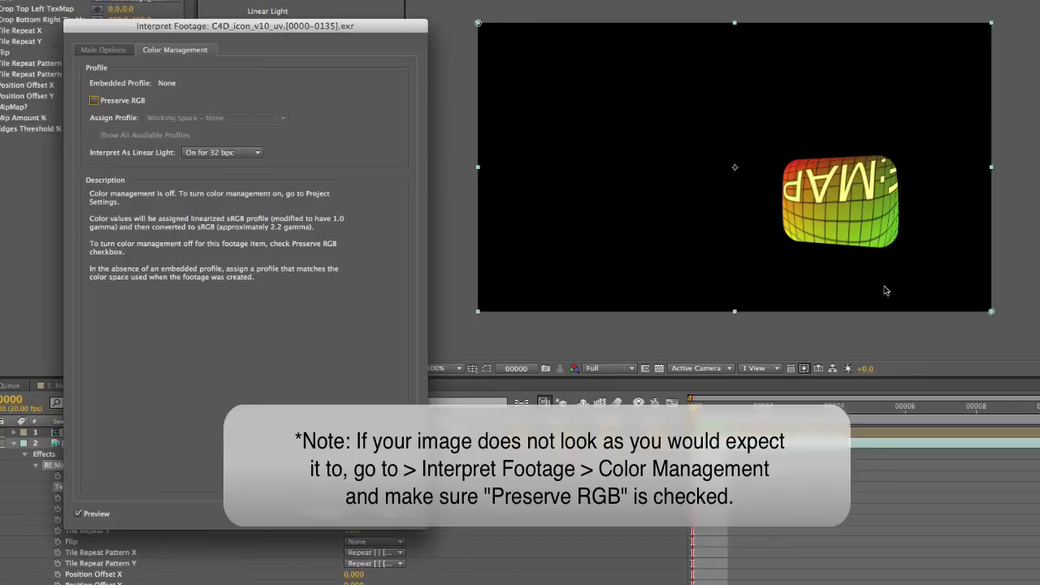
pyautogui.click(94, 101)
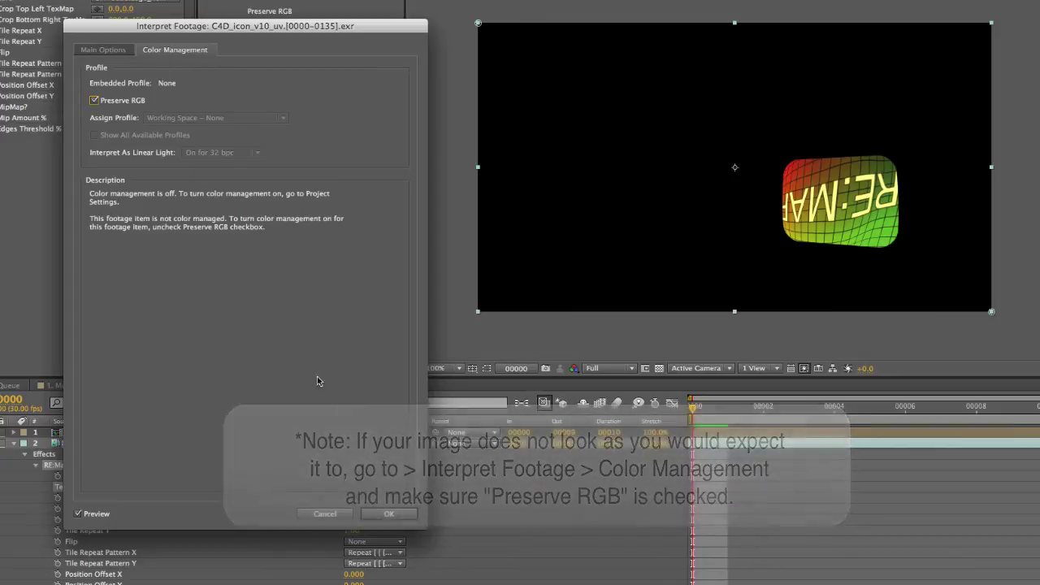
# Confirm the UV footage interpretation with Preserve RGB checked
pyautogui.click(398, 515)
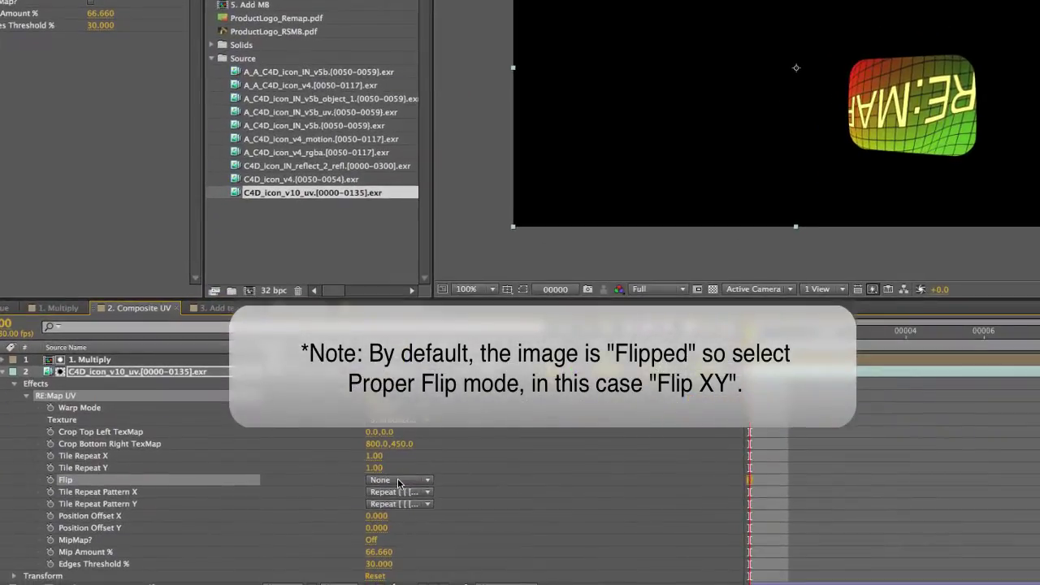
# Set RE:Map UV Flip to Flip XY, test Position Offset X, and turn MipMap on
pyautogui.click(373, 541)
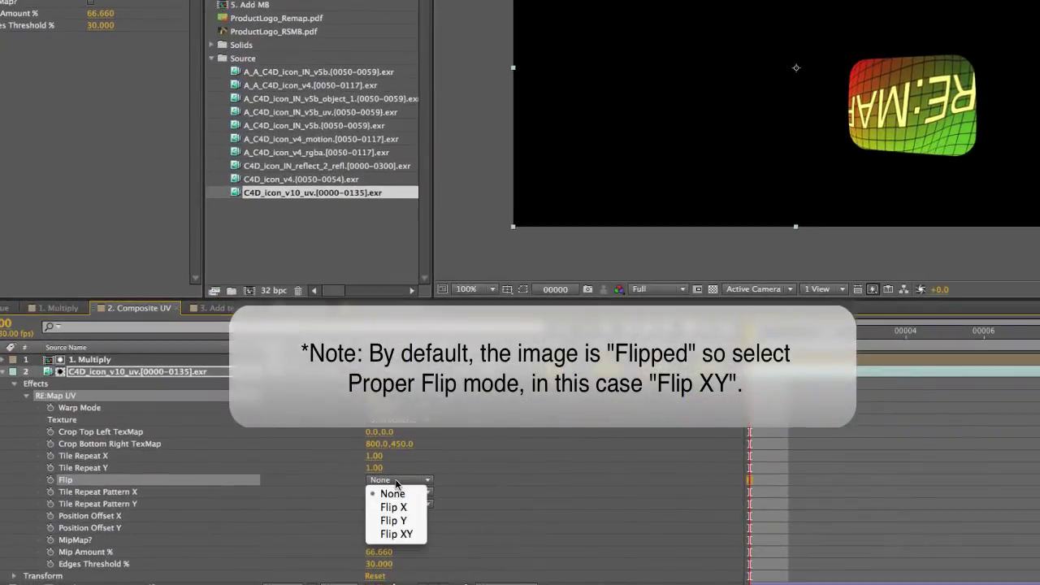
pyautogui.click(399, 534)
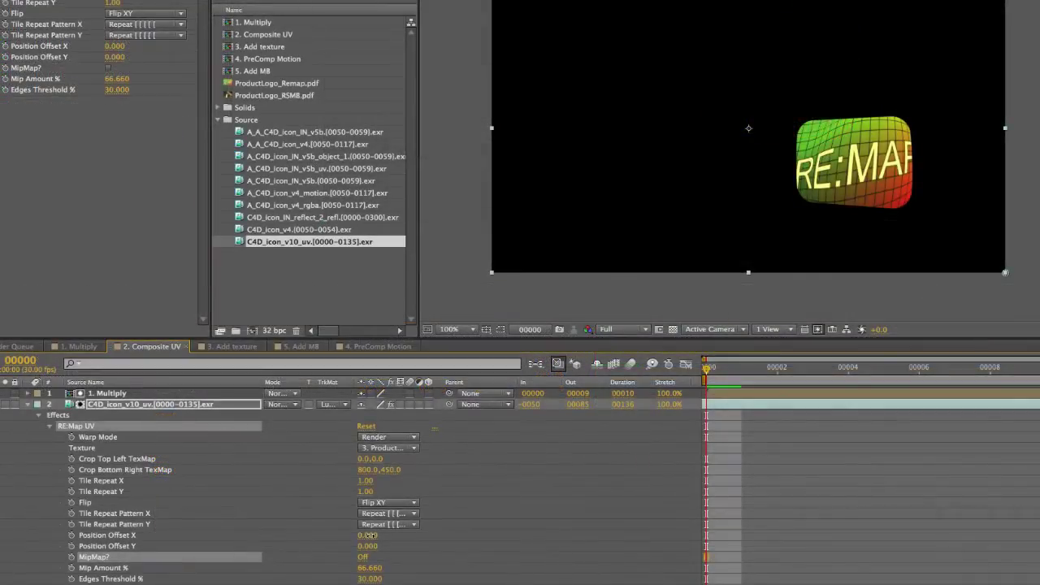
pyautogui.moveTo(368, 536)
pyautogui.mouseDown()
pyautogui.moveTo(407, 530)
pyautogui.moveTo(378, 542)
pyautogui.mouseUp()
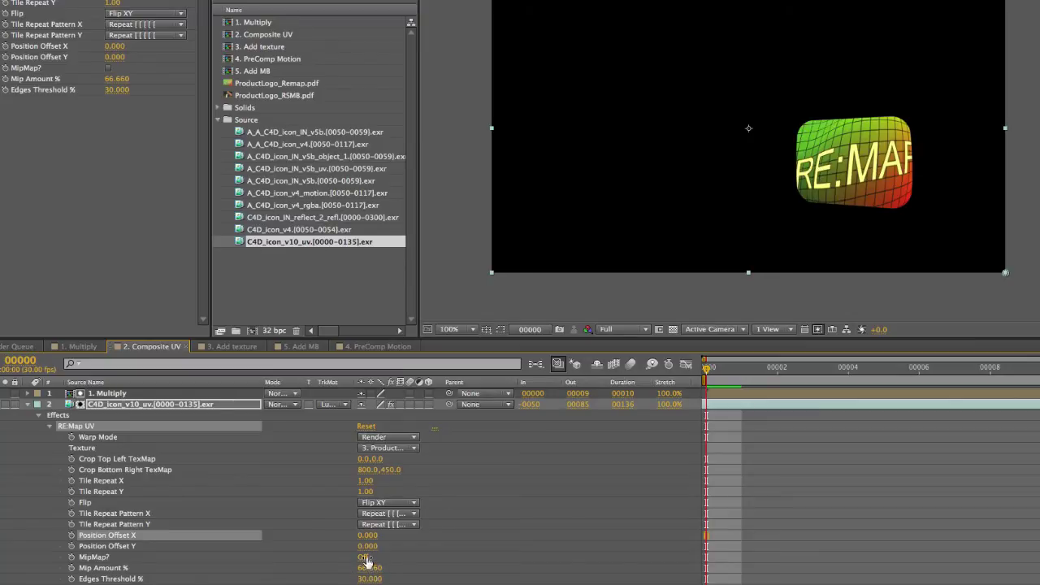
pyautogui.click(364, 558)
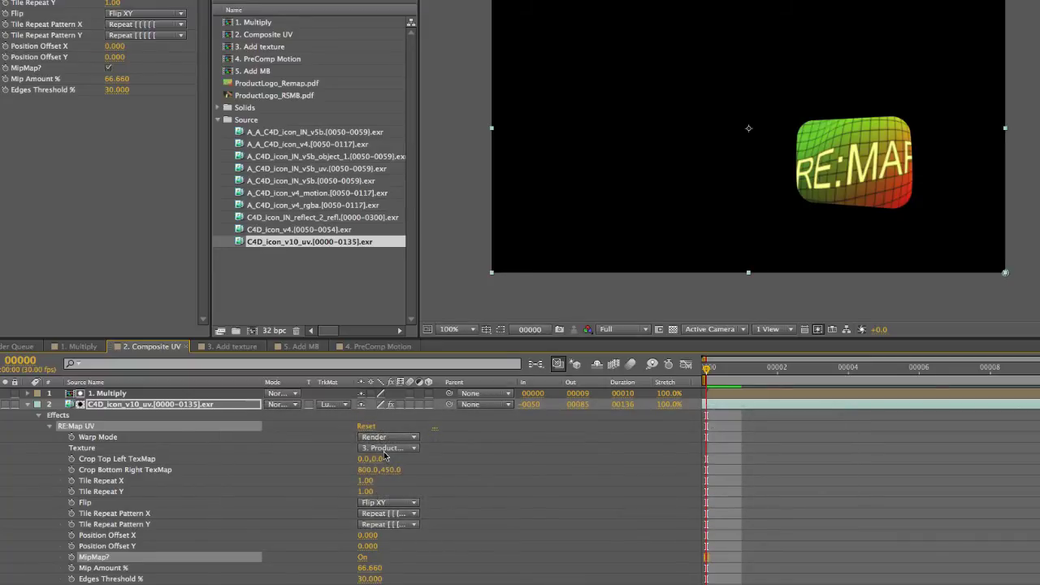
# Open 3. Add texture from the Project panel into the timeline
pyautogui.click(280, 35)
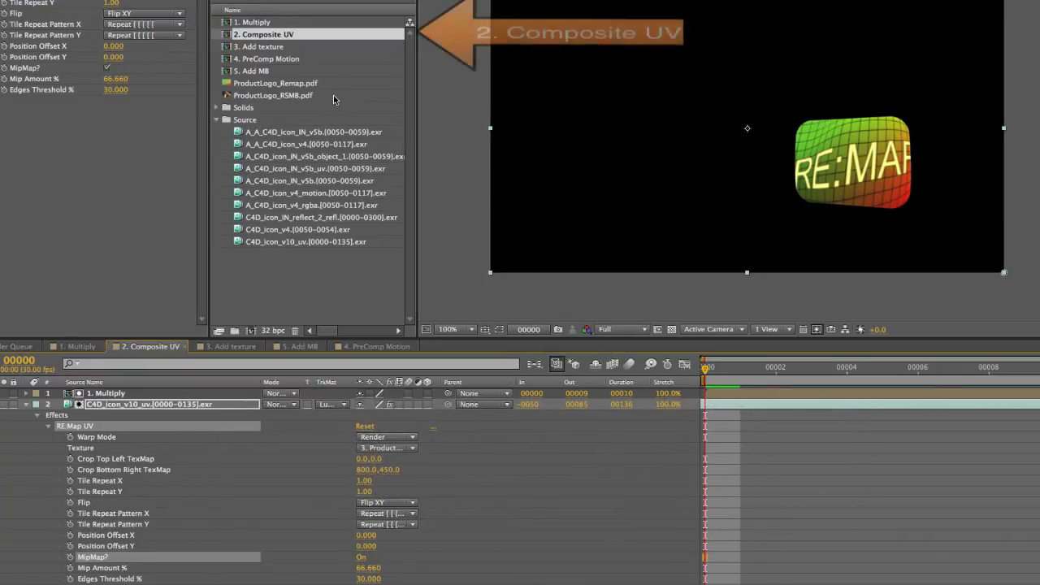
pyautogui.click(281, 47)
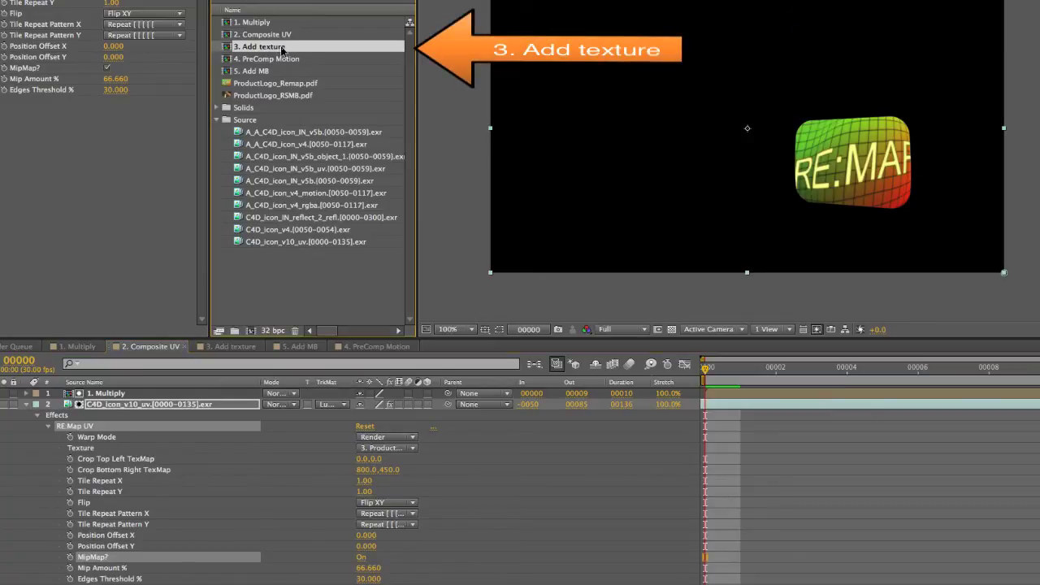
pyautogui.doubleClick(281, 47)
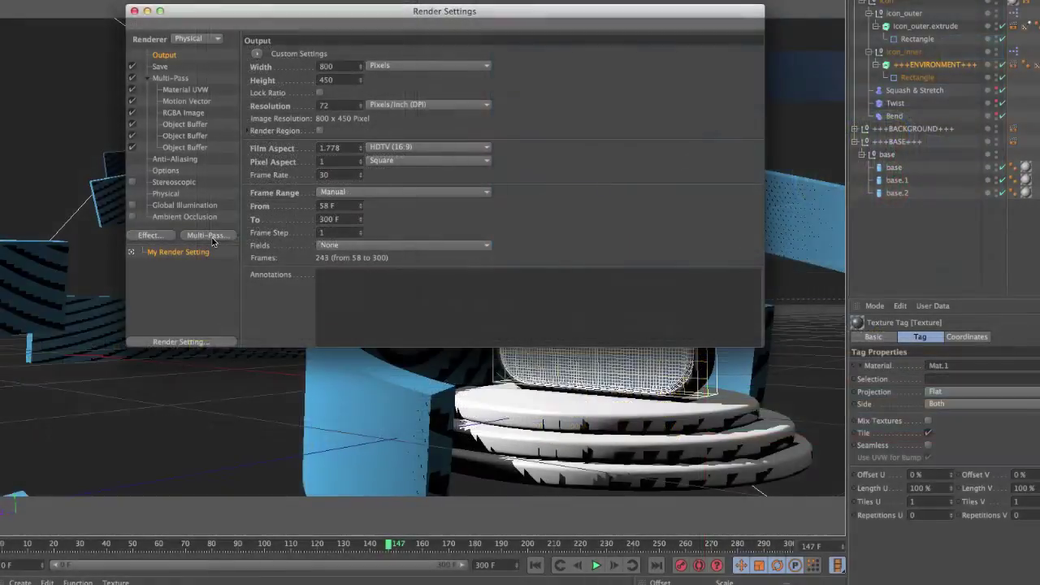
# Add a Reflection multi-pass, uncheck Multi-Pass Straight Alpha, and render with Shift+R
pyautogui.click(210, 236)
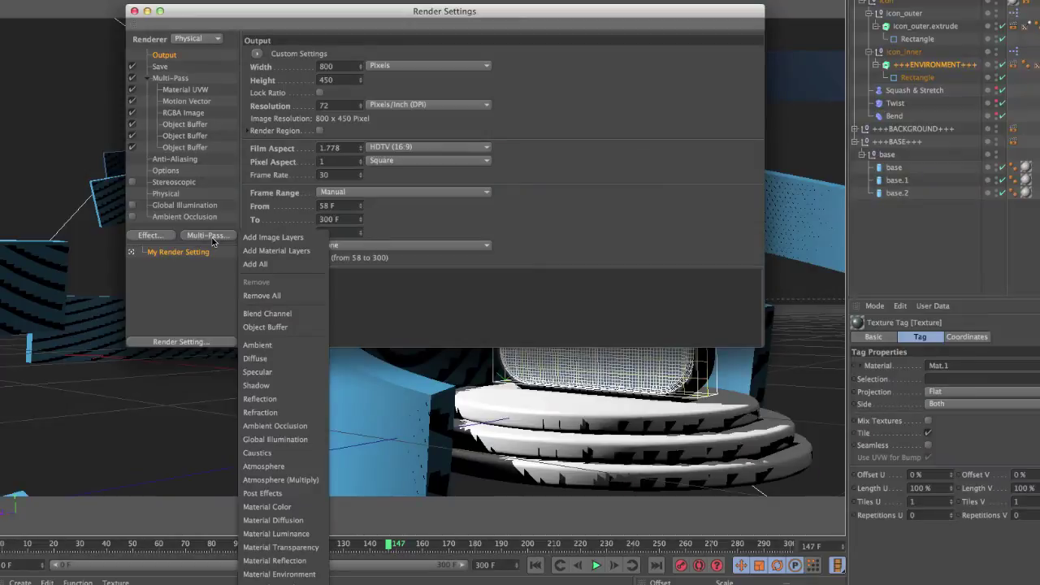
pyautogui.click(264, 403)
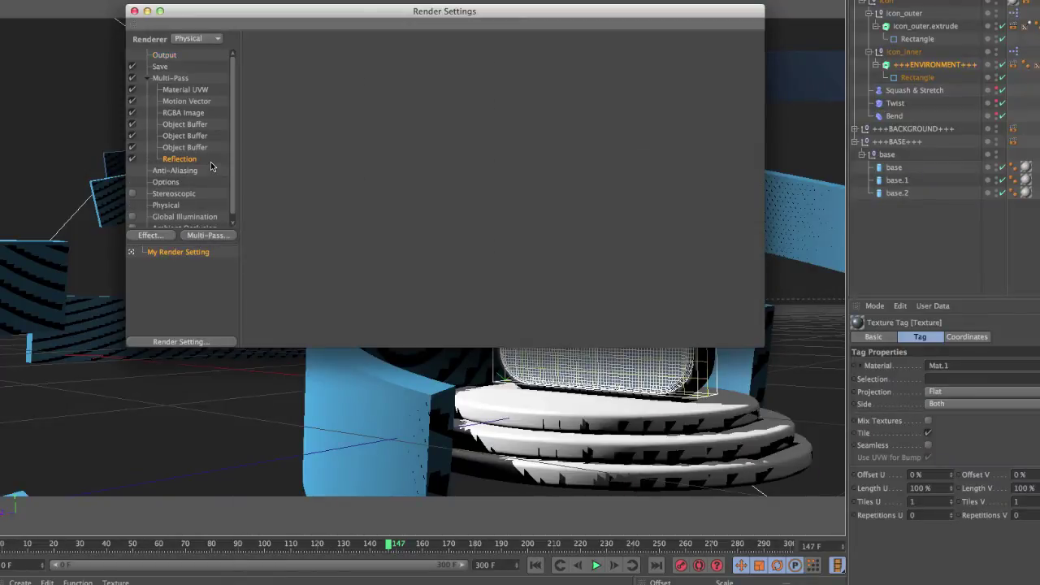
pyautogui.click(159, 68)
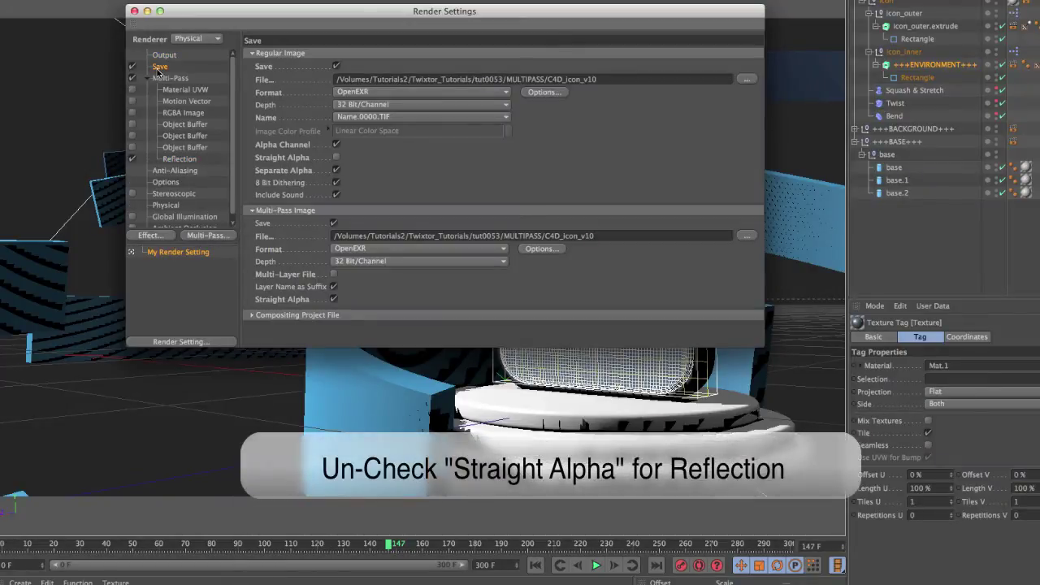
pyautogui.click(334, 300)
pyautogui.hotkey('shift', 'r')
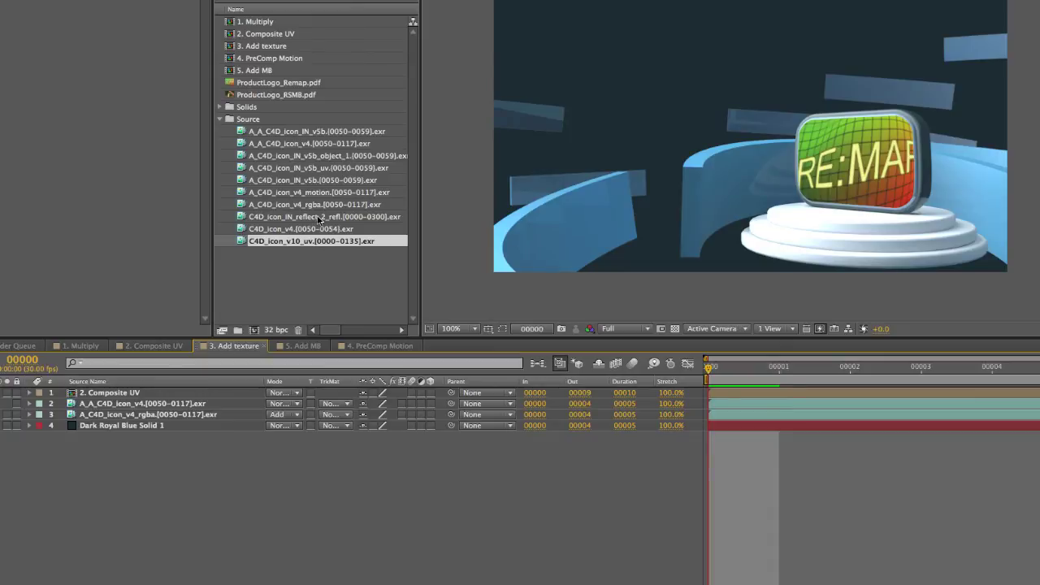
# Add C4D_icon_IN_reflect_2_refl as the top layer with Screen blending mode
pyautogui.moveTo(320, 219); pyautogui.dragTo(195, 391)
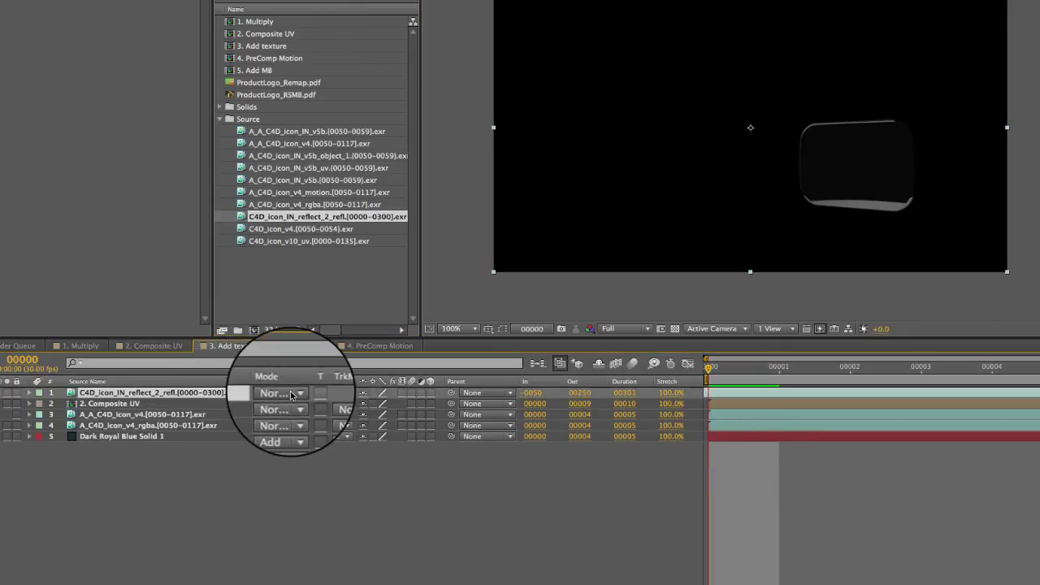
pyautogui.click(291, 394)
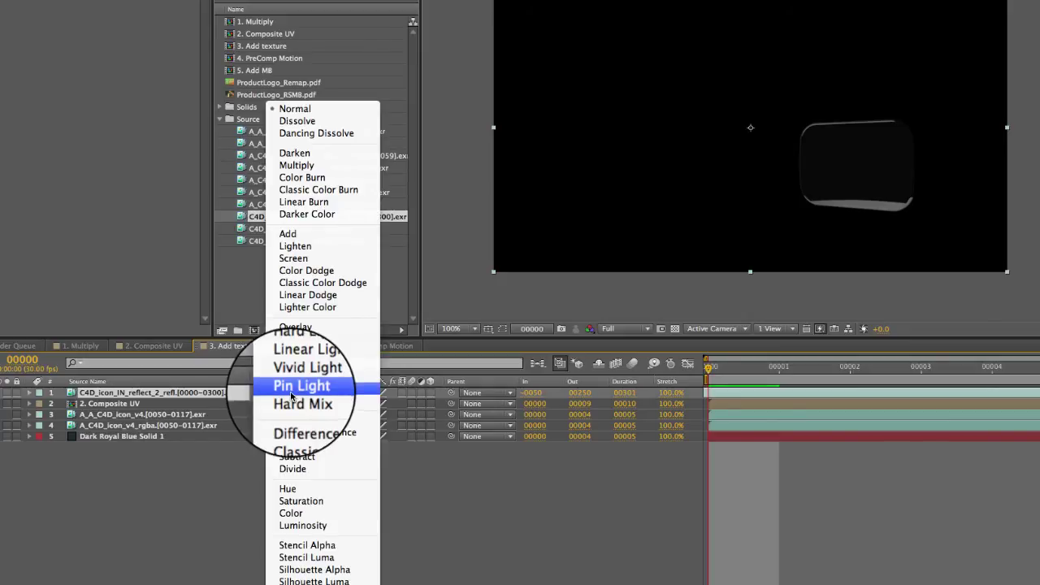
pyautogui.click(298, 260)
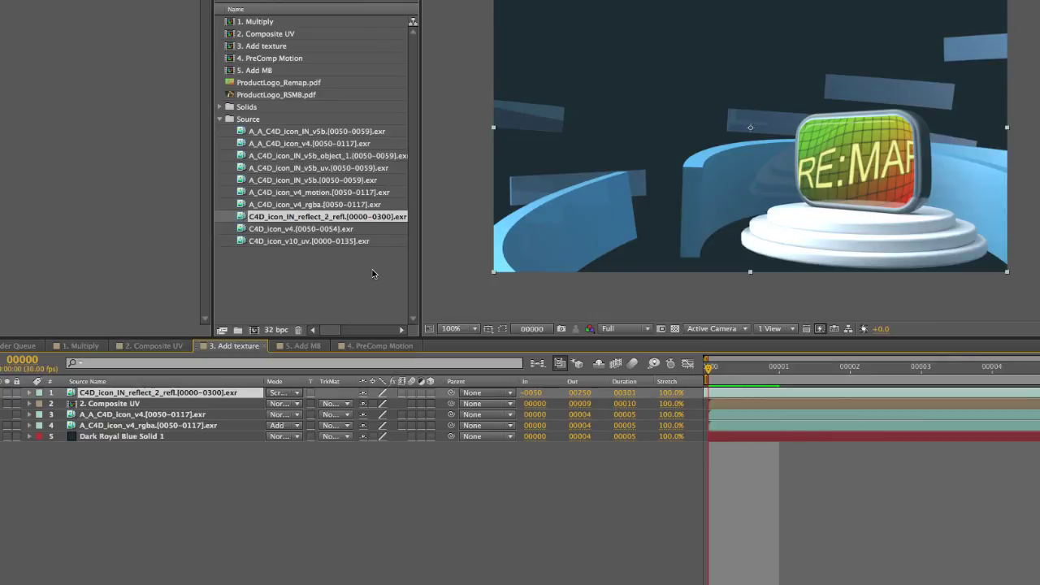
pyautogui.doubleClick(271, 58)
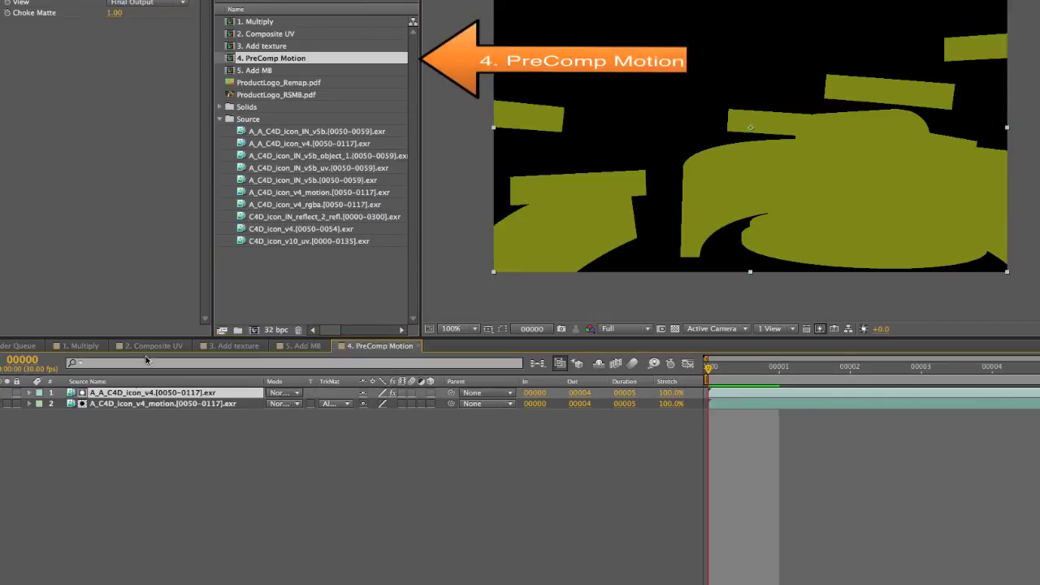
# Inspect 4. PreComp Motion's motion vector layer and colour matte, then open 5. Add MB
pyautogui.click(154, 404)
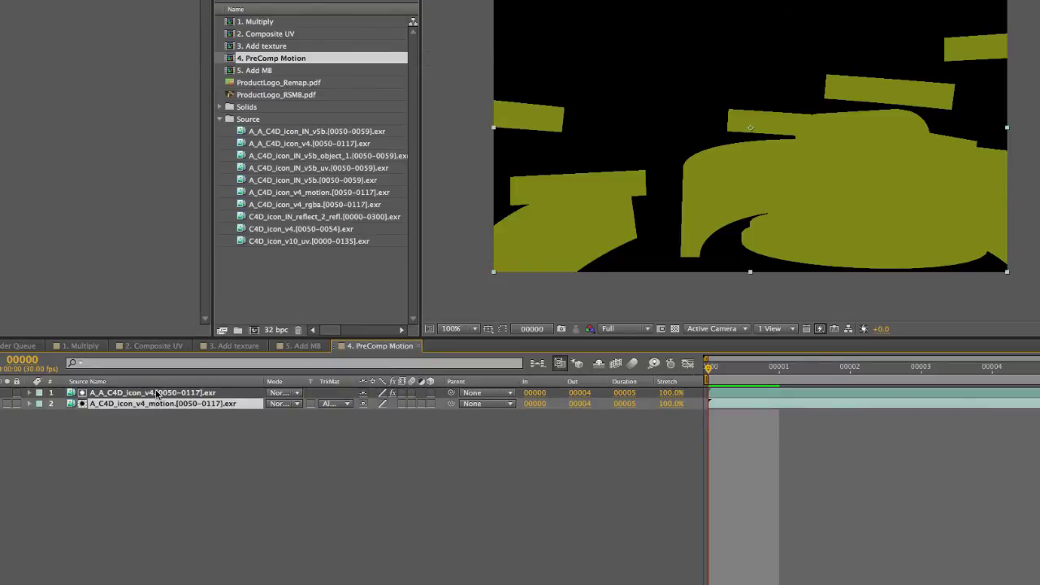
pyautogui.doubleClick(159, 392)
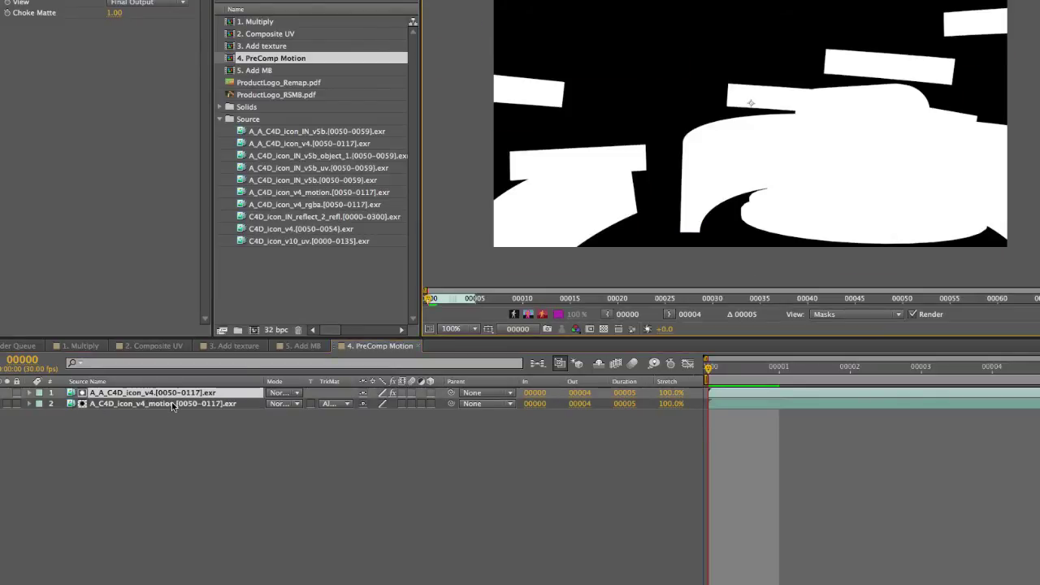
pyautogui.click(170, 404)
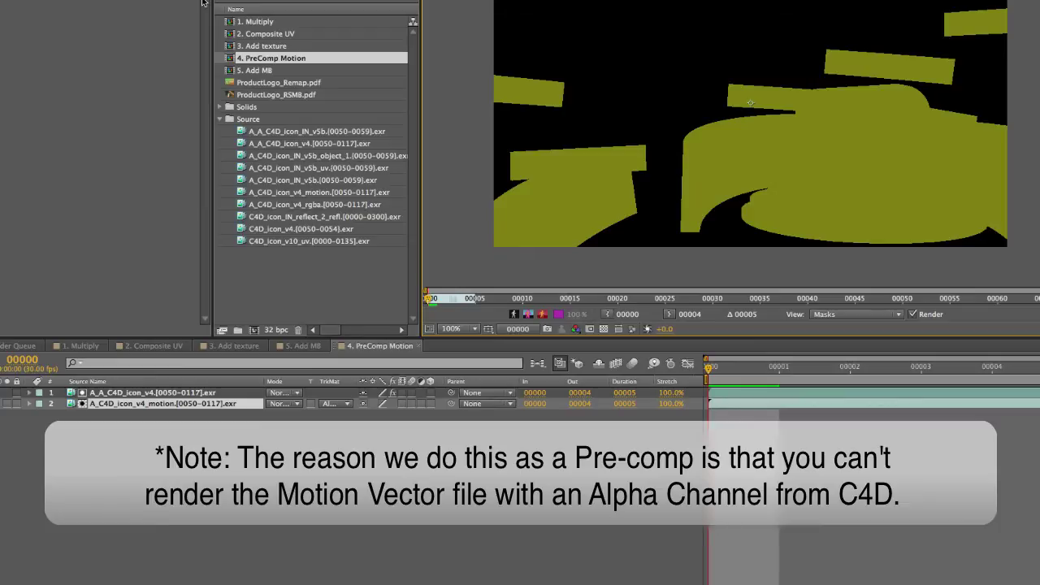
pyautogui.doubleClick(260, 71)
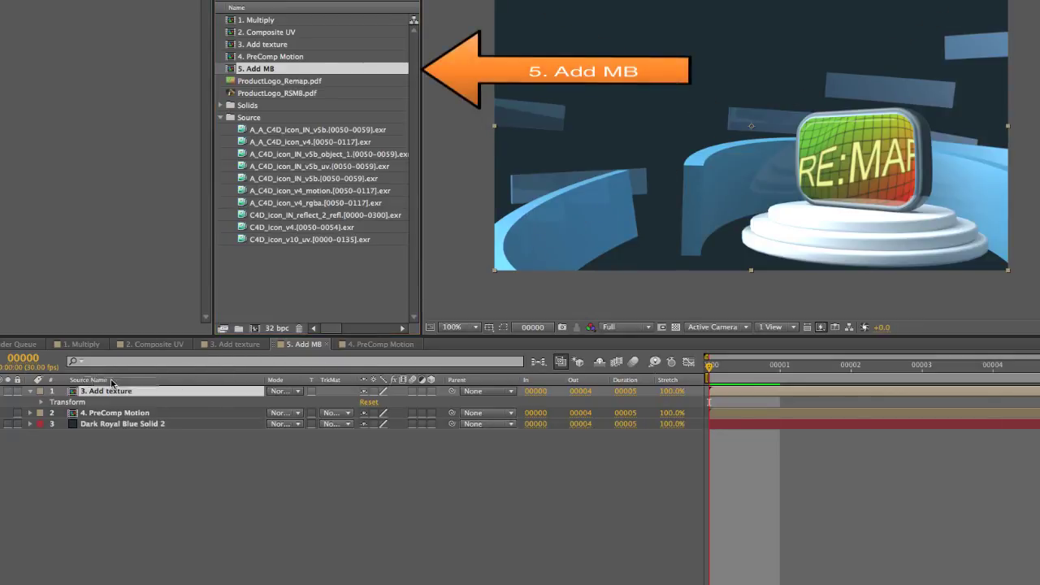
# Apply RSMB Pro Vectors to the Add texture layer with 4. PreComp Motion vectors and Blur Amt 0.70
pyautogui.moveTo(111, 385); pyautogui.dragTo(106, 396)
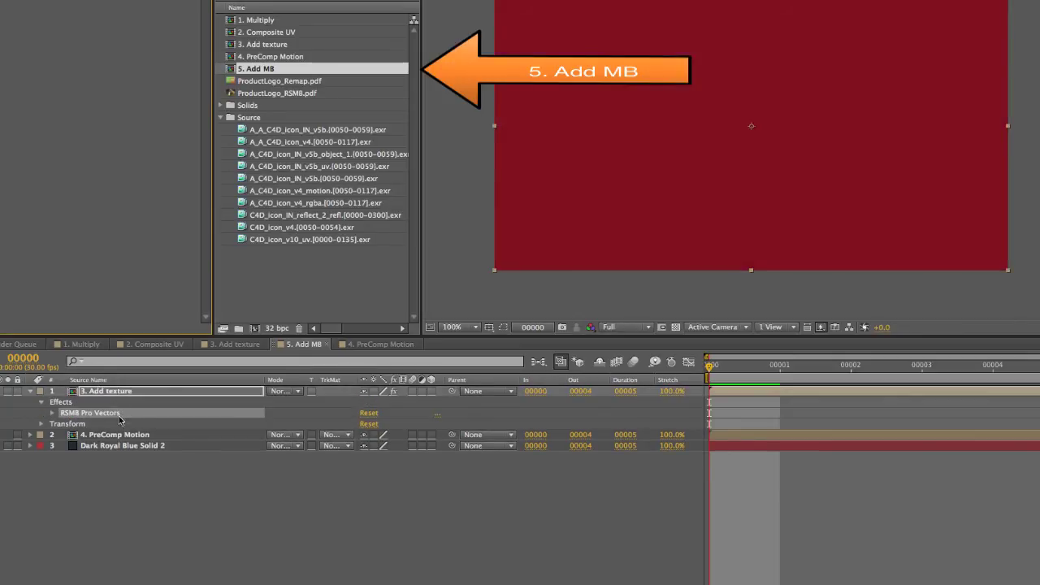
pyautogui.click(52, 413)
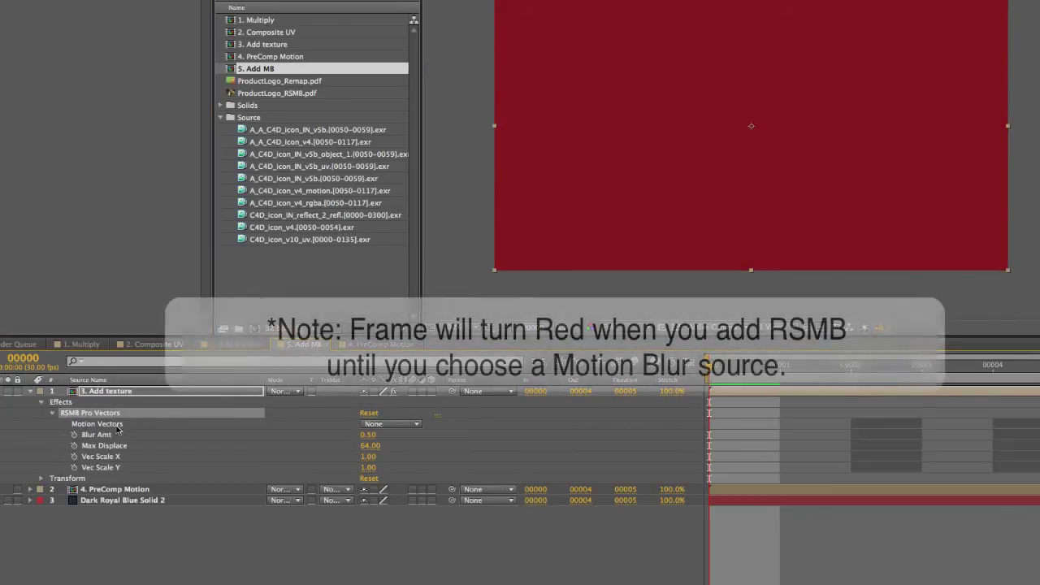
pyautogui.click(397, 424)
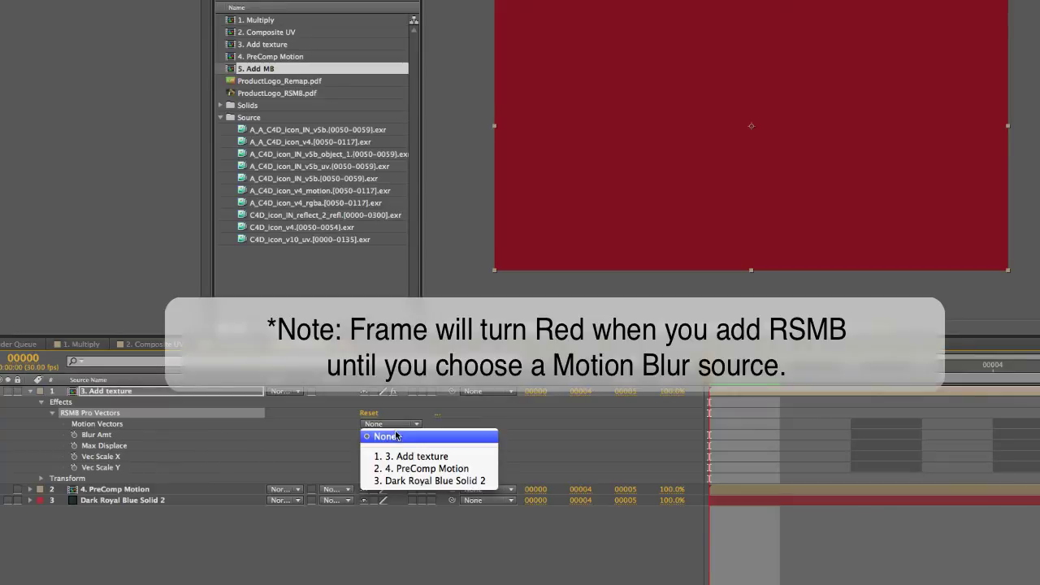
pyautogui.click(398, 469)
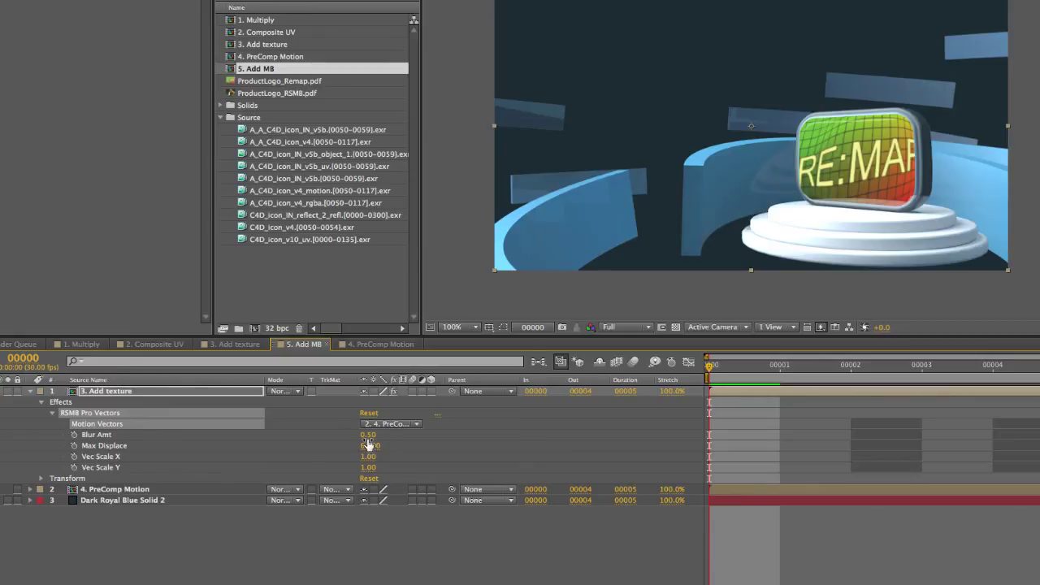
pyautogui.moveTo(372, 437); pyautogui.dragTo(376, 441)
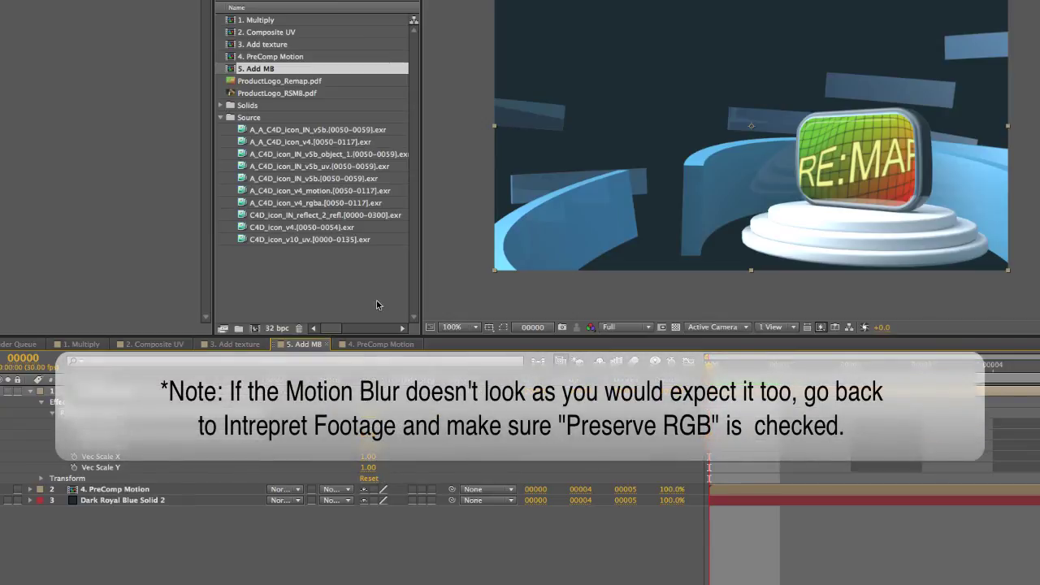
# Check the motion vector footage's interpretation settings and set Max Displace to 2048
pyautogui.click(333, 193)
pyautogui.rightClick(333, 196)
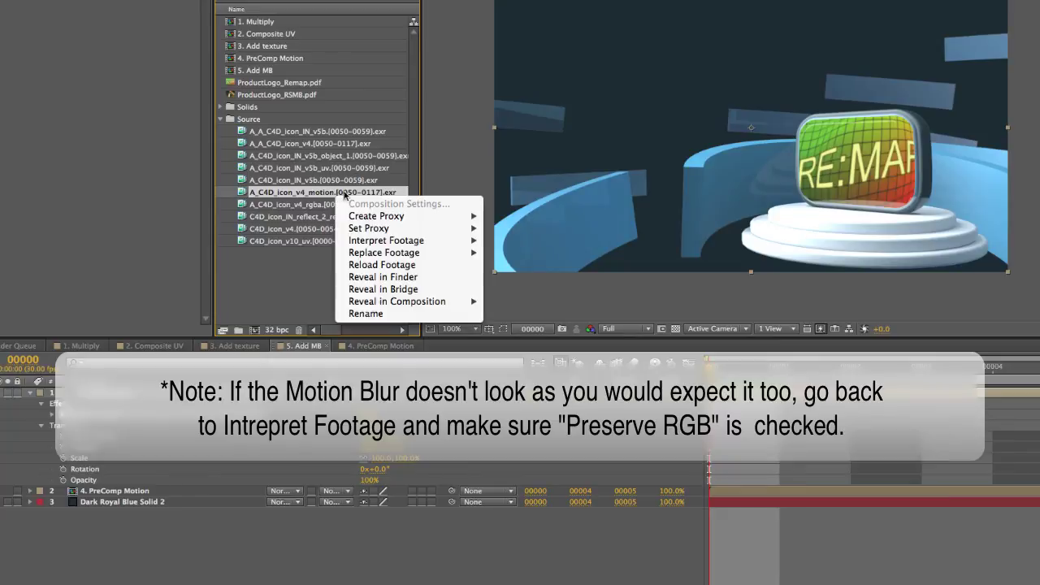
pyautogui.moveTo(463, 241)
pyautogui.click(499, 239)
pyautogui.click(218, 13)
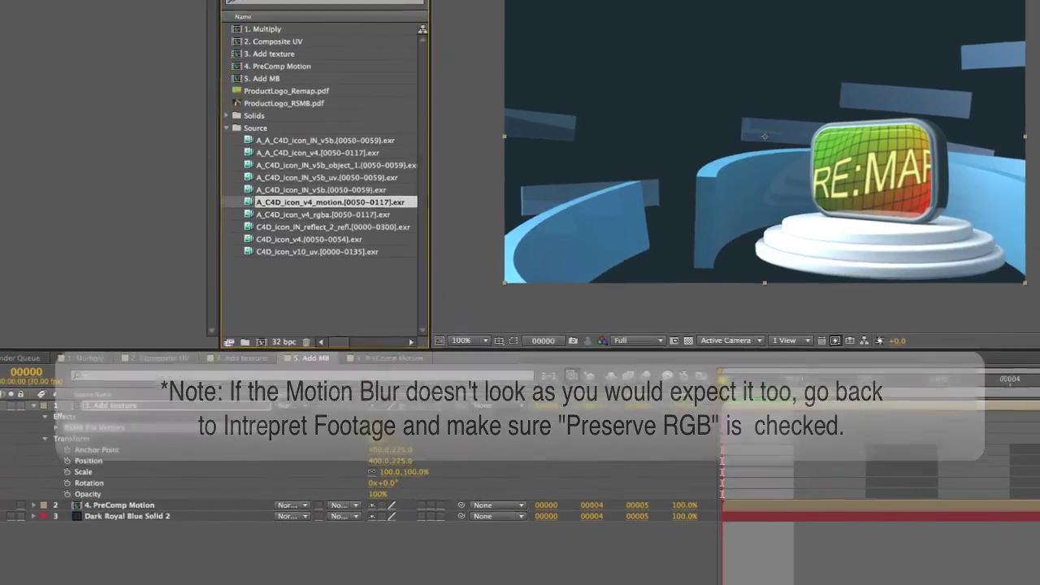
pyautogui.click(151, 9)
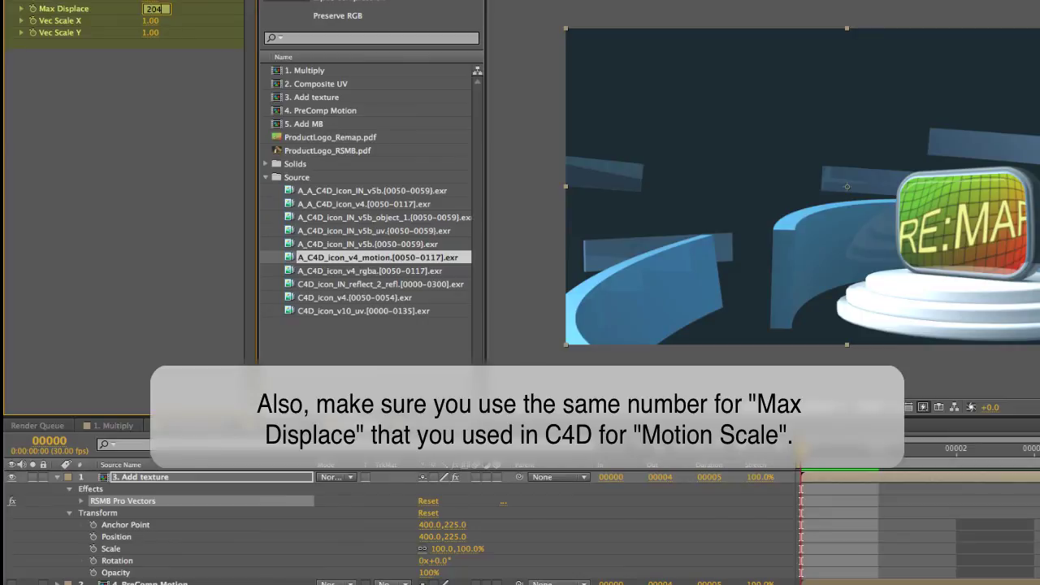
pyautogui.press('Return')
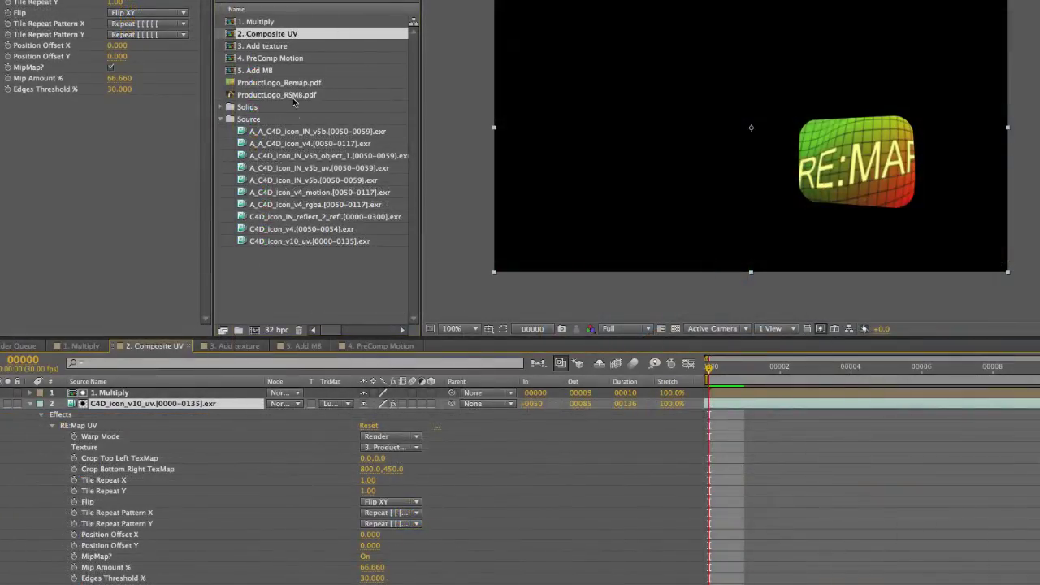
# Set RE:Map UV's Texture to 4. ProductLogo_RSMB.pdf, then open the 5. Add MB comp
pyautogui.click(390, 448)
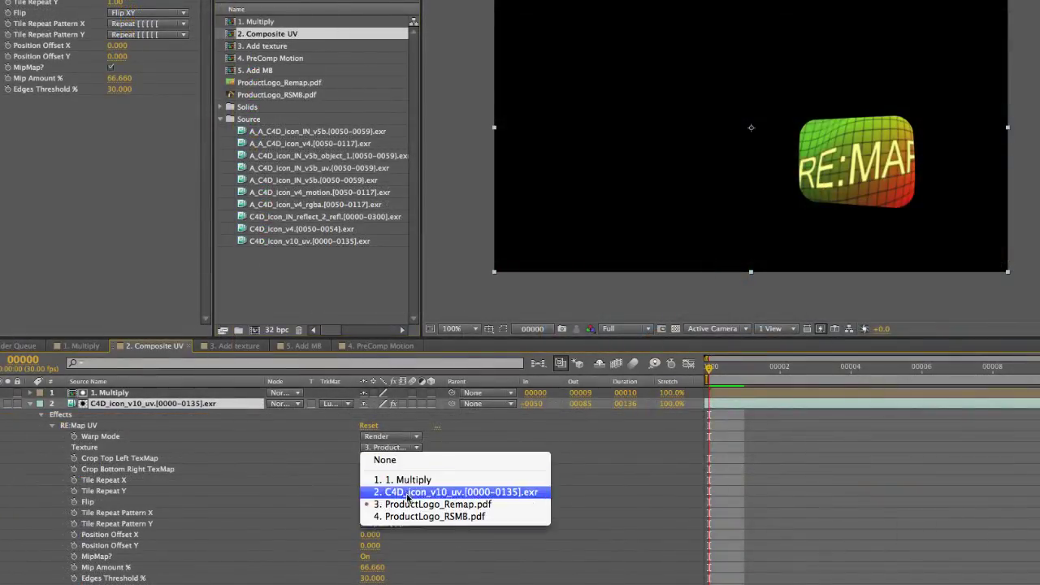
pyautogui.click(435, 516)
pyautogui.click(266, 71)
pyautogui.doubleClick(267, 71)
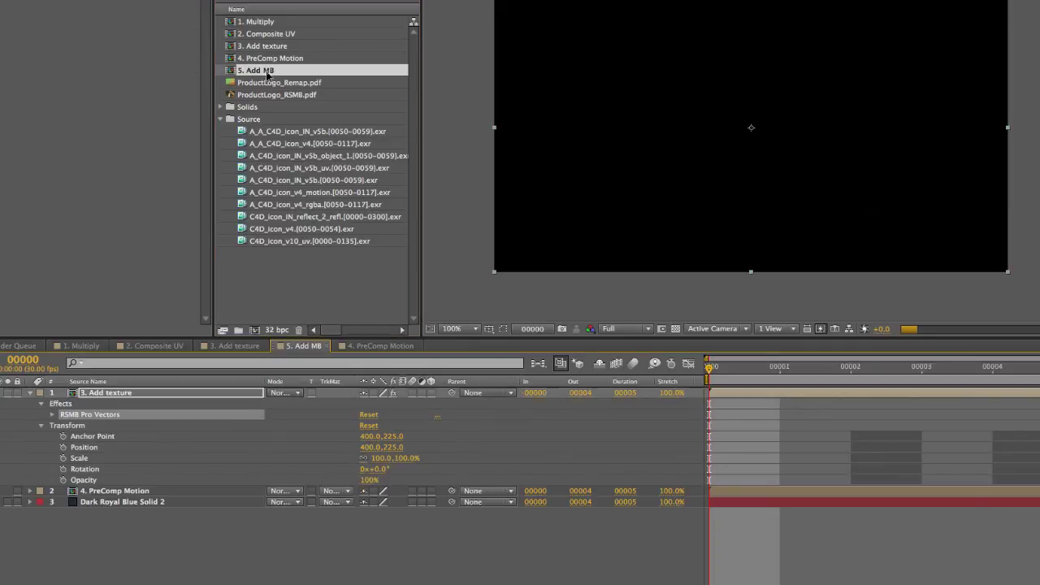